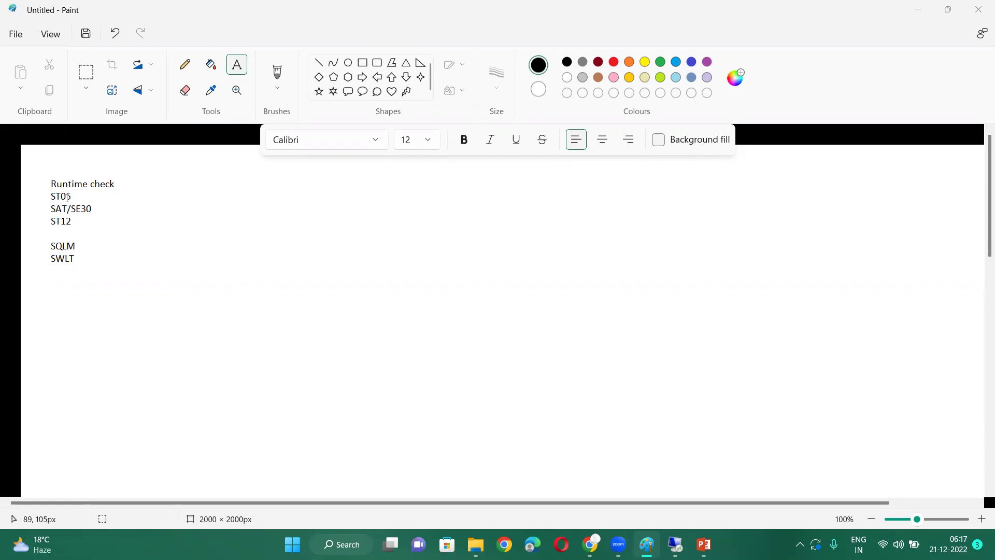
left_click(115, 223)
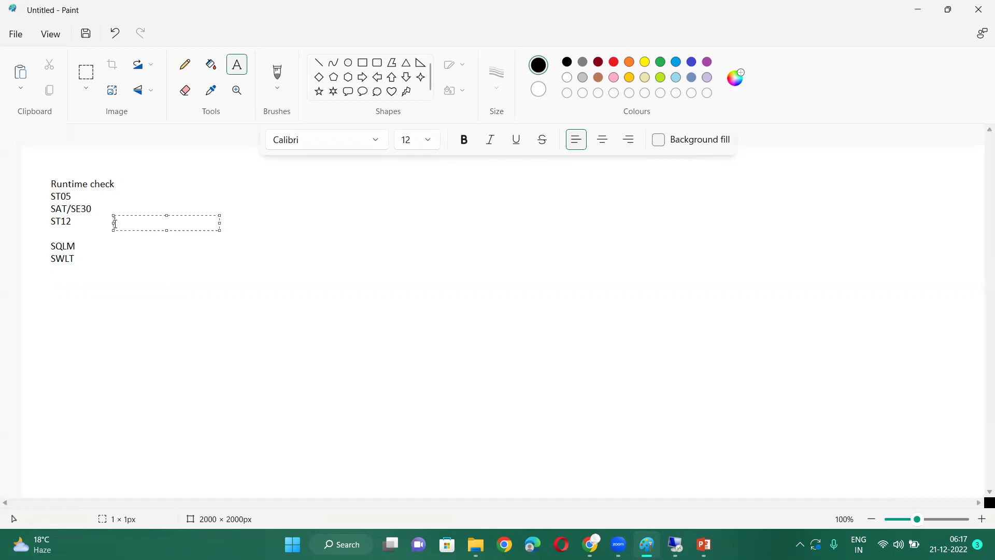
left_click(340, 231)
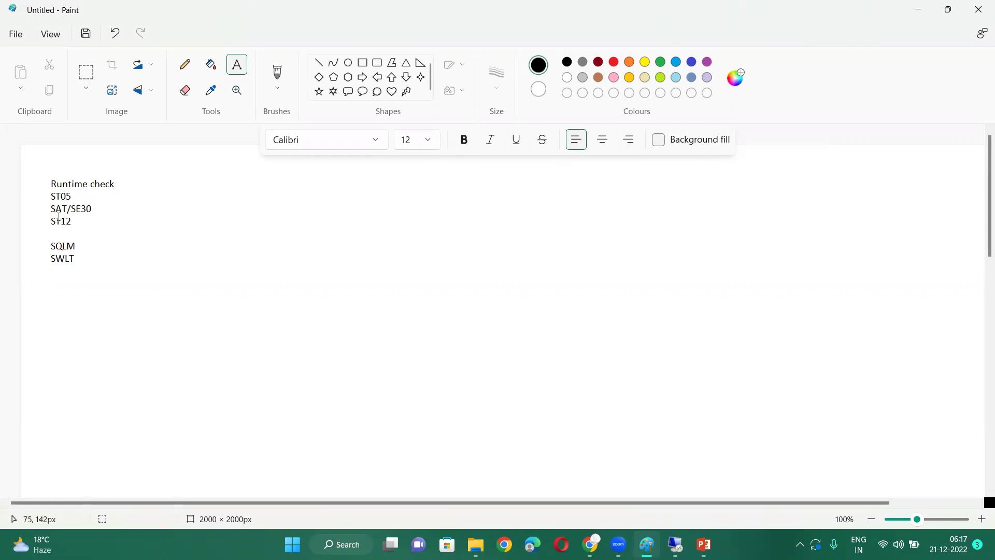
Switch to the remote SAP session and open transaction SAT in a new session.
left_click(675, 544)
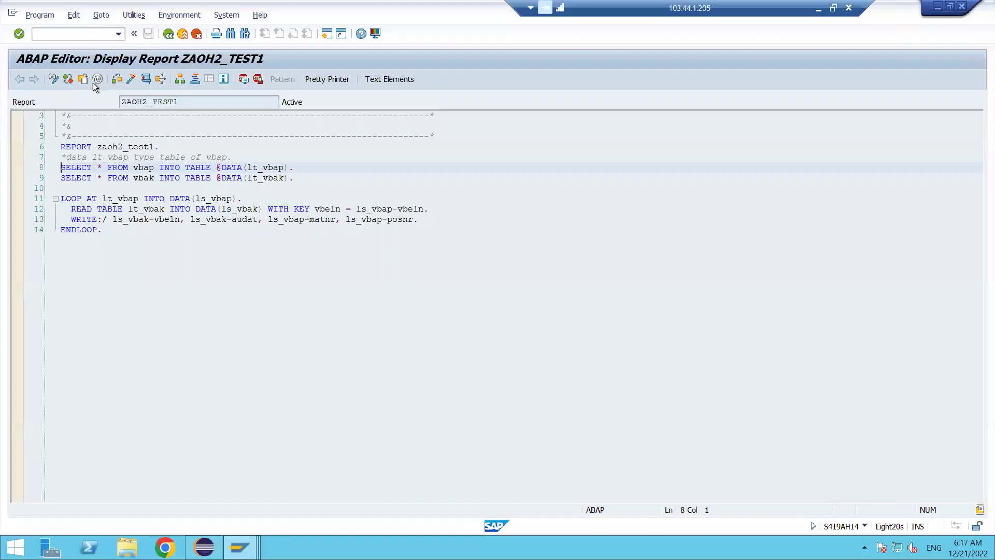
type("/osat")
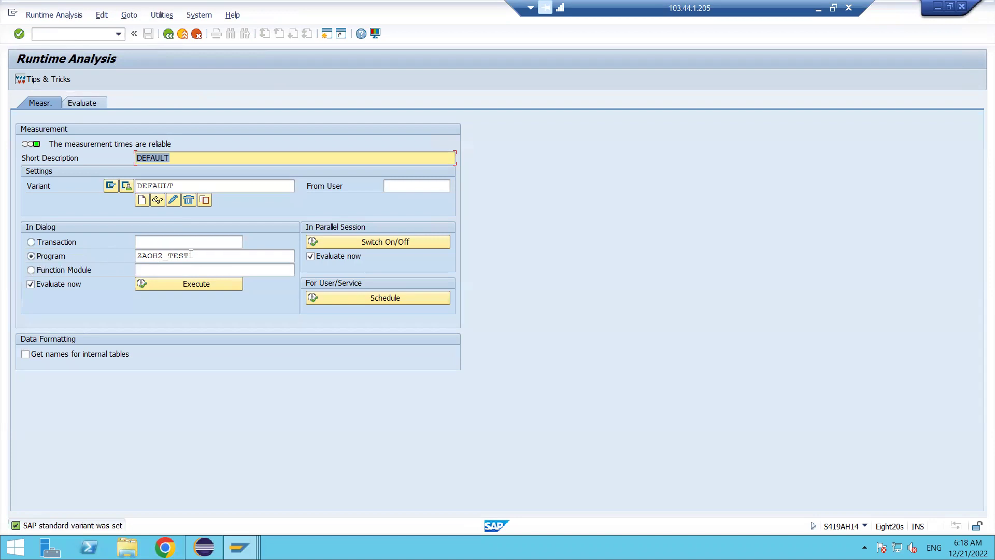
Run the runtime measurement for program ZAOH2_TEST1, resume it from the debugger and leave the report output to reach the results.
left_click(189, 284)
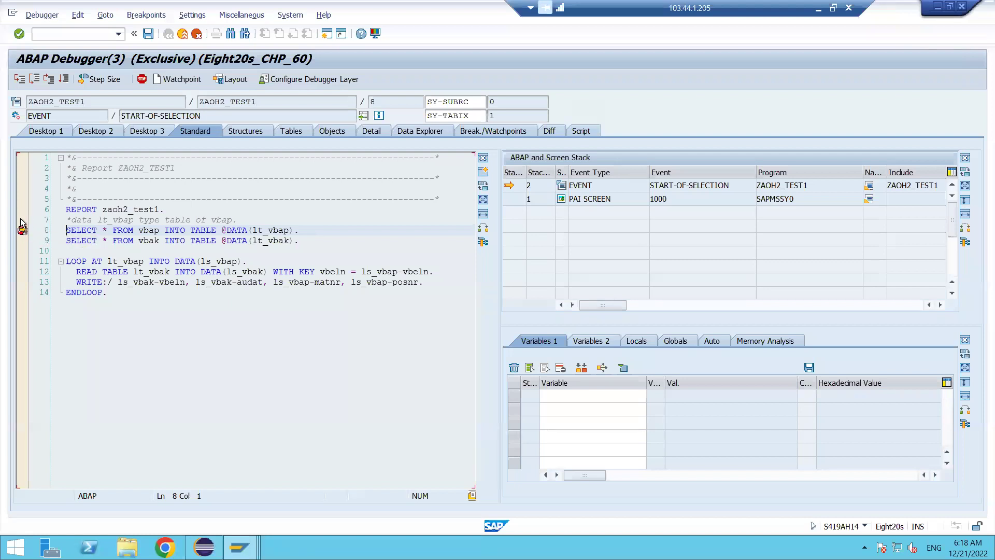
left_click(64, 79)
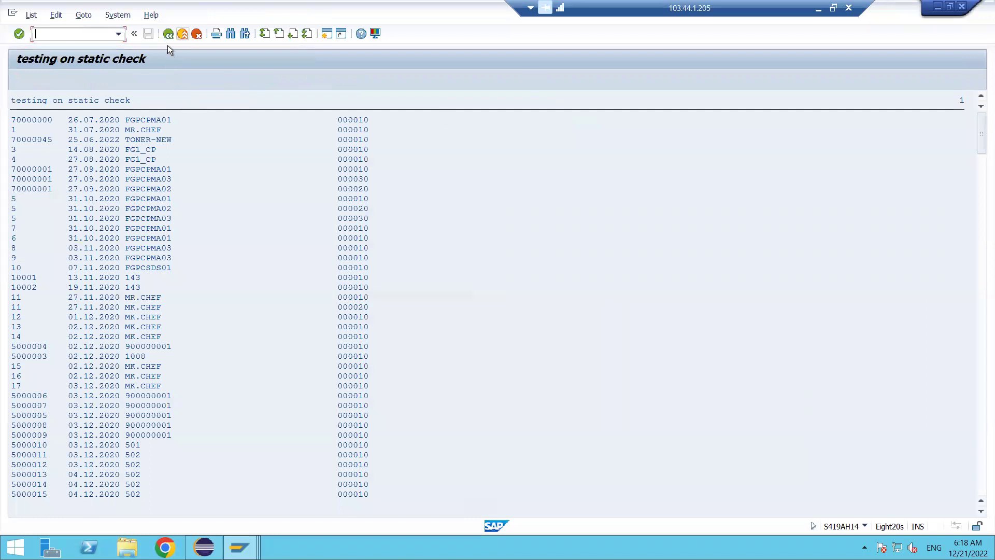
left_click(166, 35)
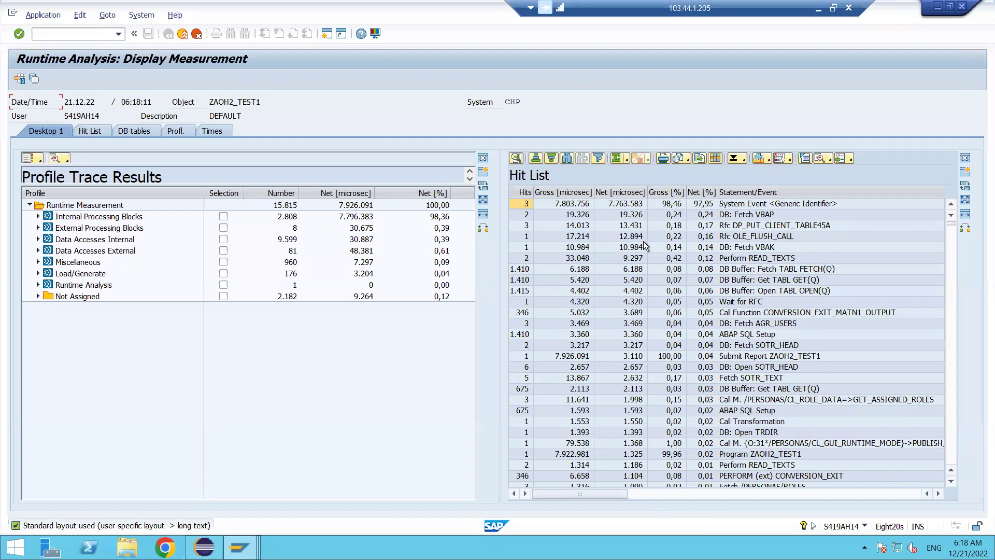
Sort the hit list by gross time in descending order and select its first entry.
left_click(568, 196)
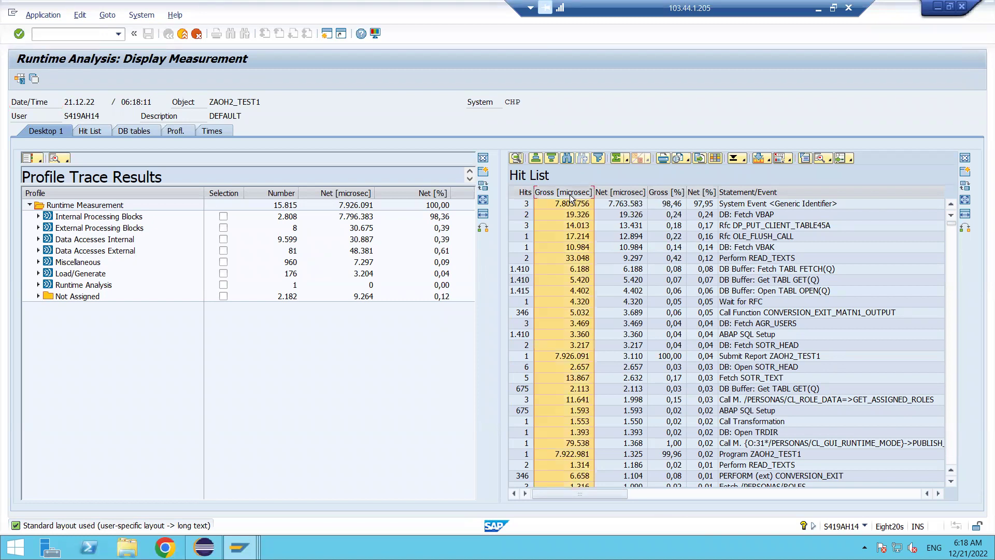
left_click(550, 158)
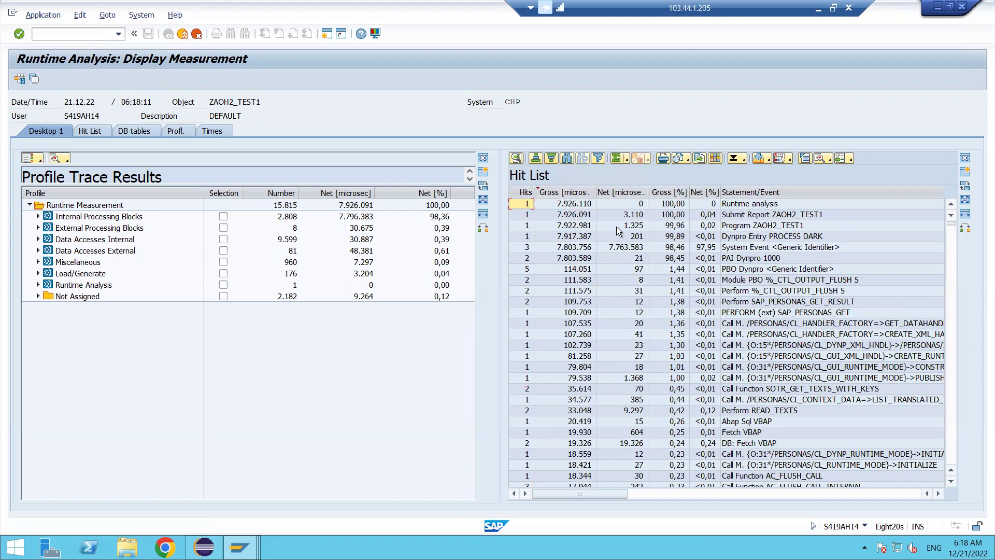
left_click(739, 206)
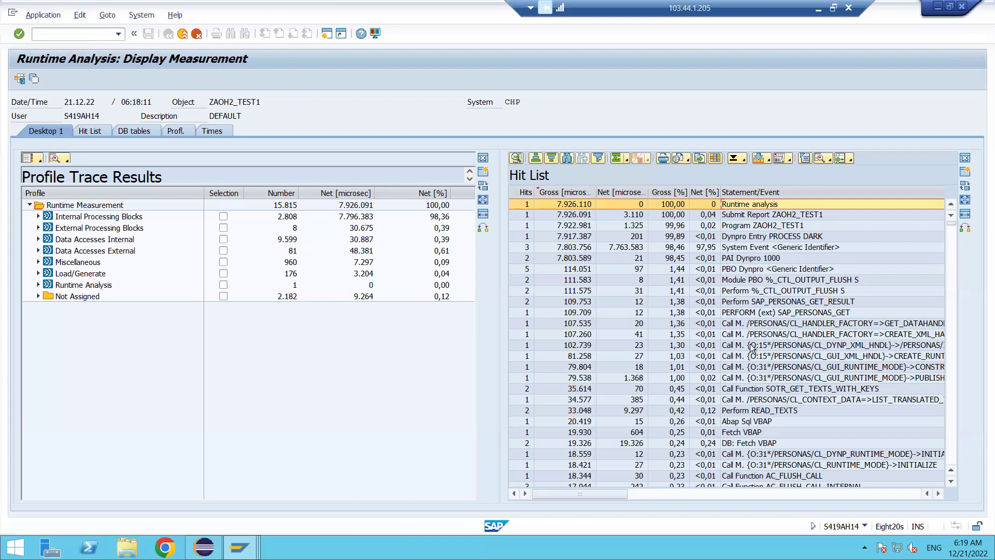
Display the source code behind the Fetch VBAP entry and return to the hit list.
left_click(758, 434)
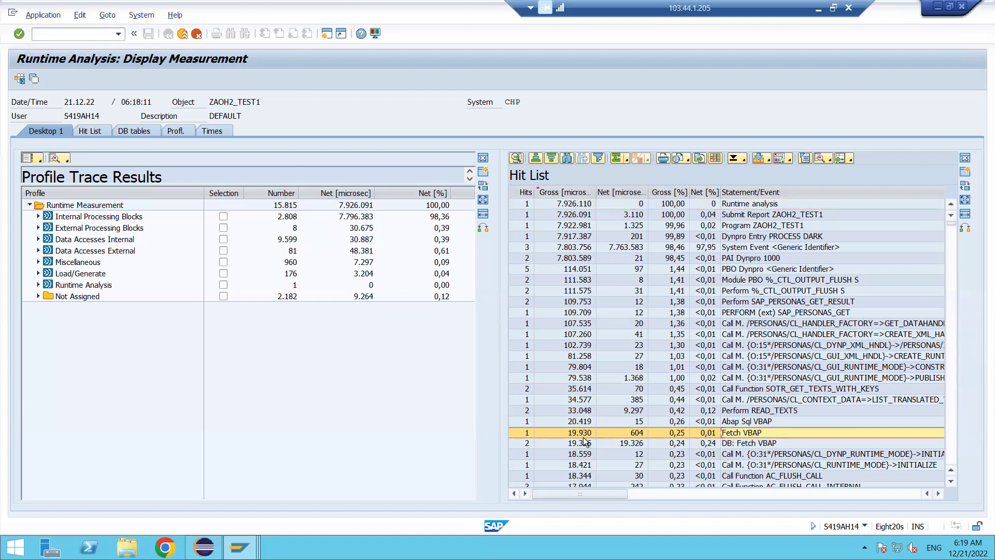
scroll(754, 437, "right", 2)
double_click(754, 434)
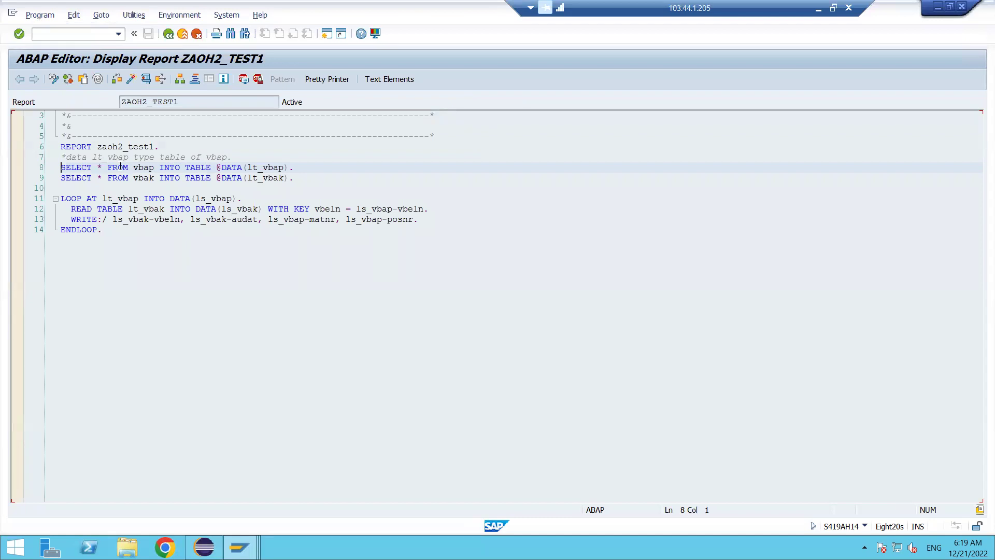
left_click(296, 167)
left_click(169, 34)
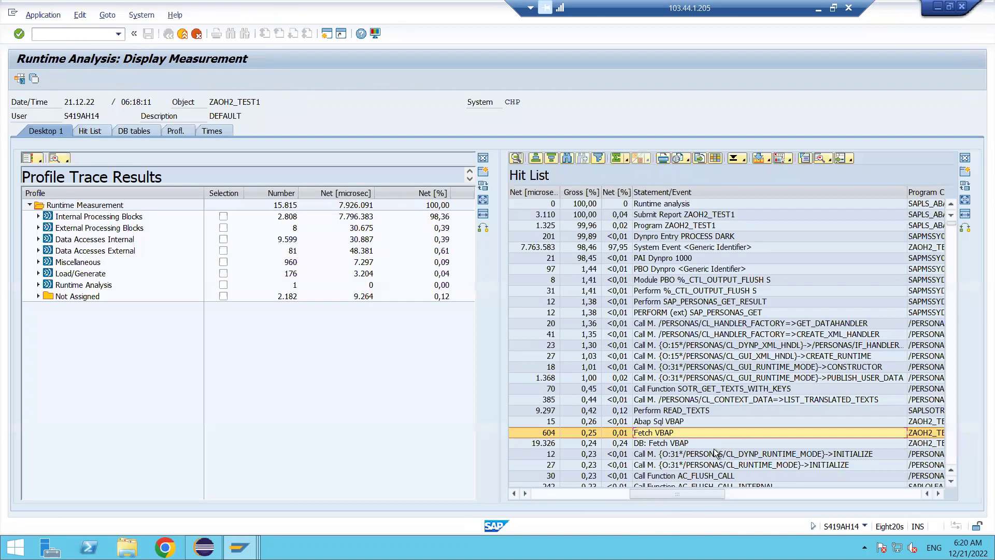
Display the source code behind the Fetch VBAK entry and return to the start of the hit list.
scroll(714, 452, "down", 5)
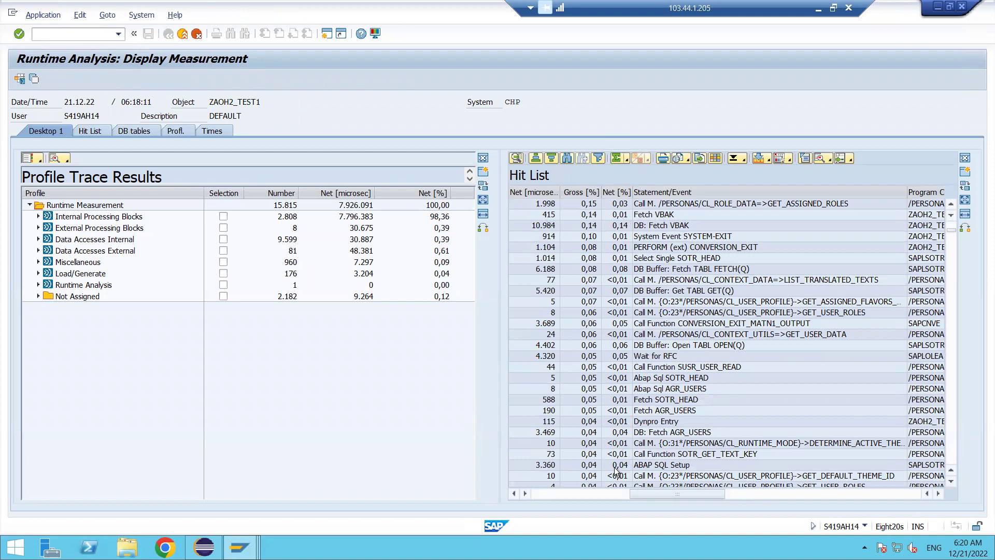
left_click(582, 497)
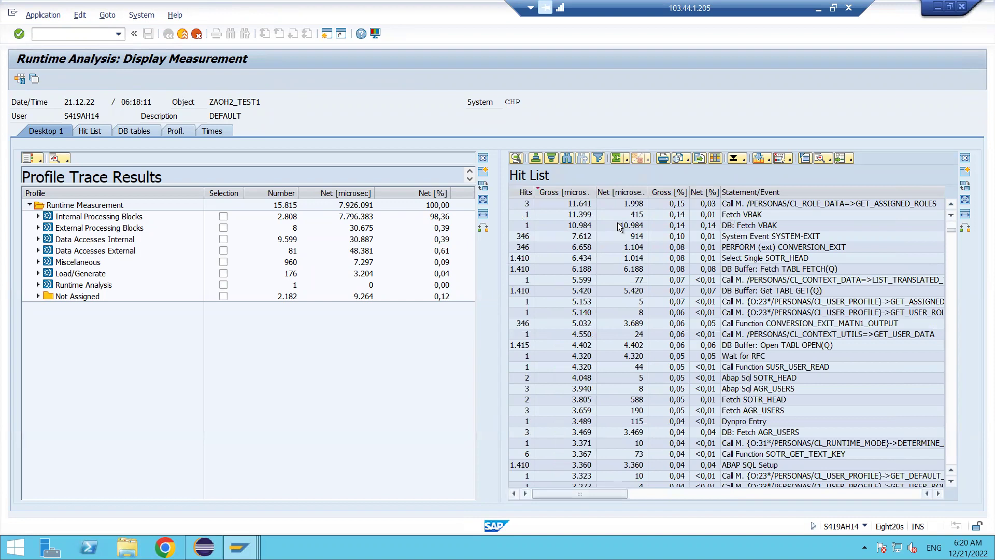
double_click(747, 216)
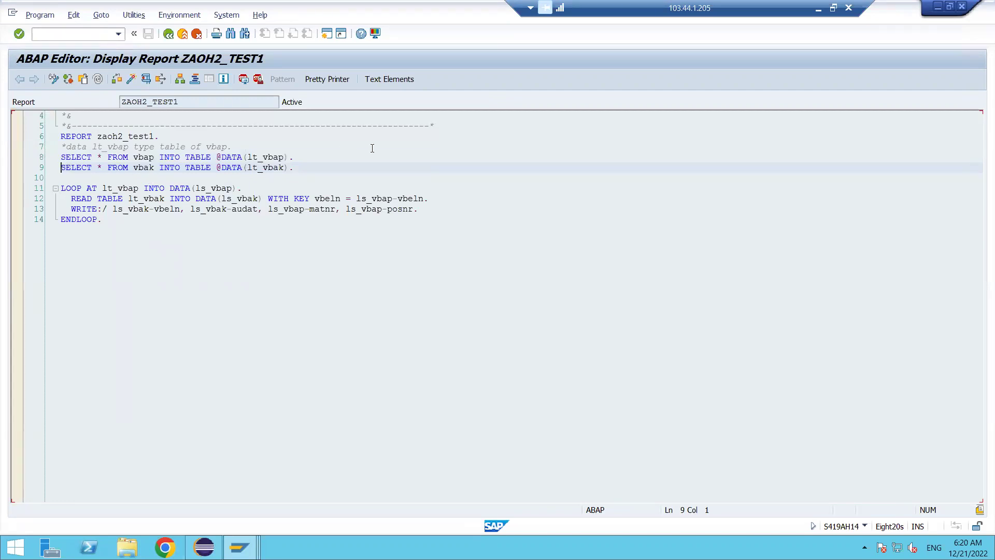
left_click(168, 34)
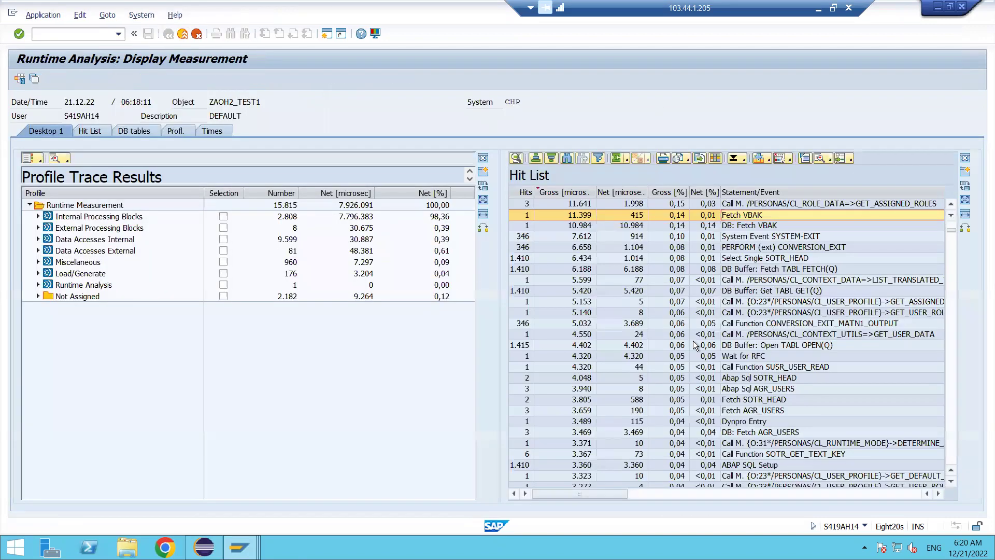
scroll(817, 344, "up", 10)
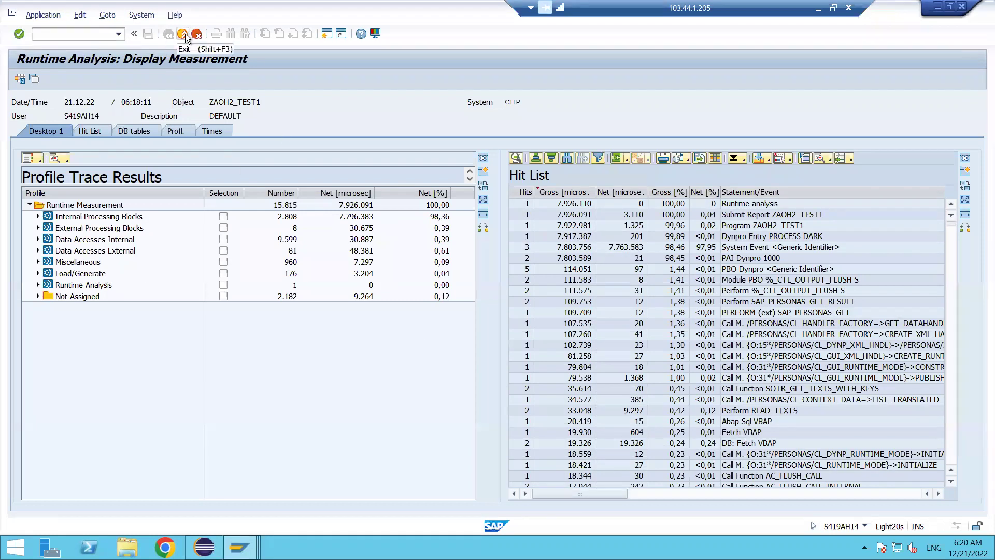
left_click(818, 9)
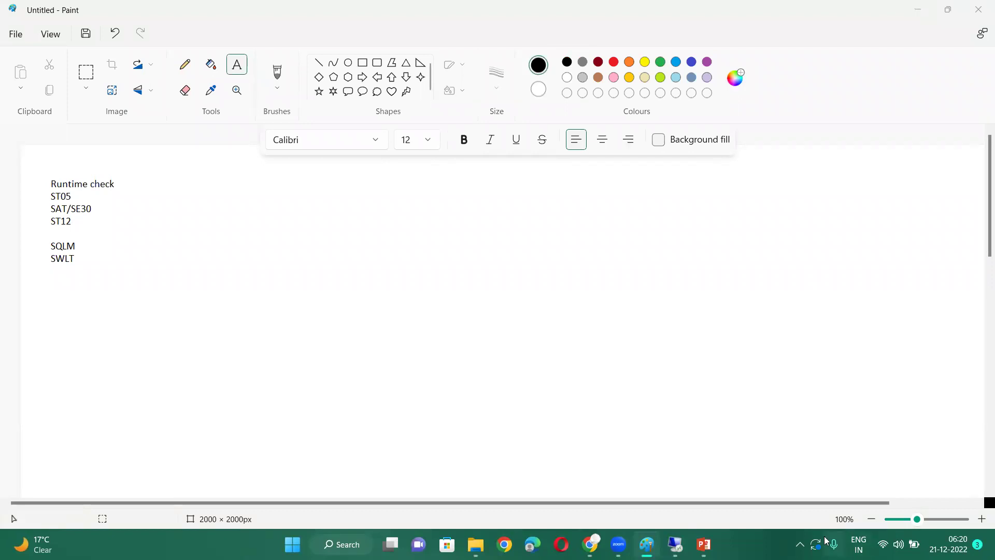
left_click(674, 544)
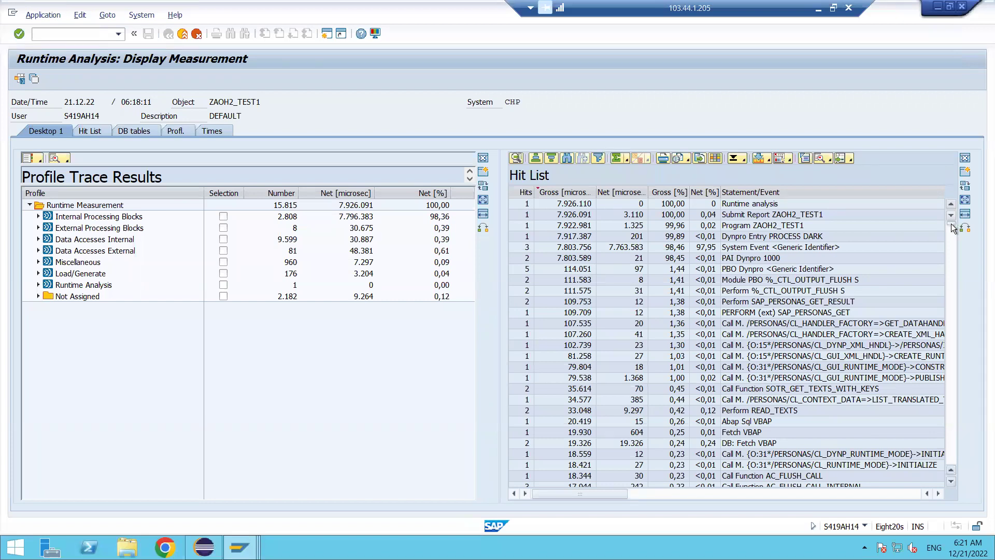
Look through the hit list's shorter-running calls and the Program ZAOH2_TEST1 entry, and view the session's system information.
scroll(859, 391, "down", 10)
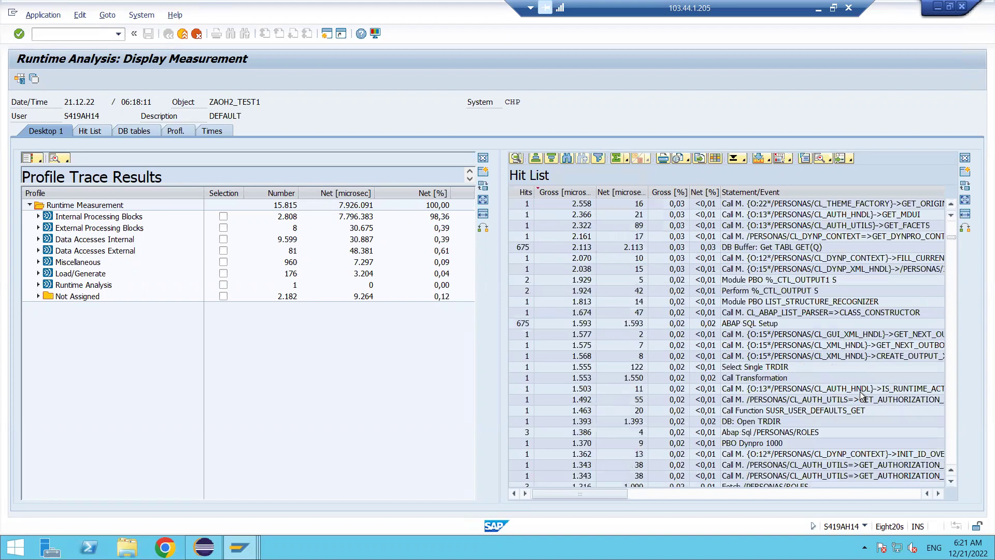
scroll(860, 395, "down", 5)
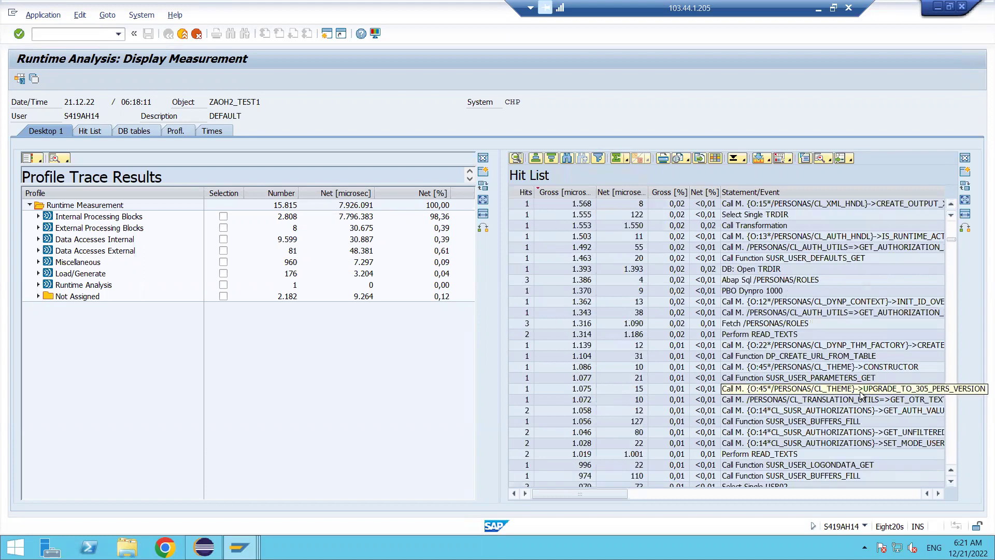
scroll(860, 395, "up", 10)
scroll(860, 392, "up", 1)
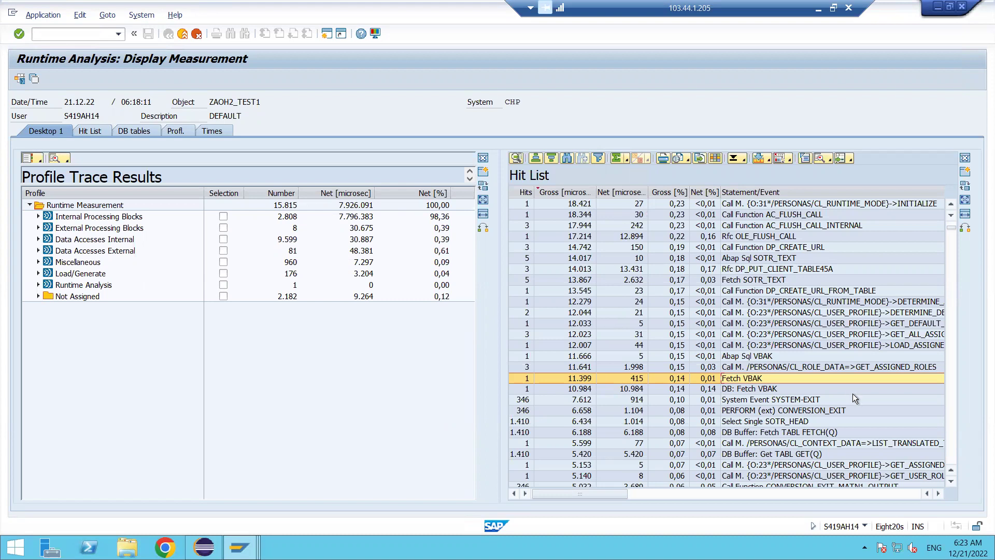
scroll(853, 394, "up", 8)
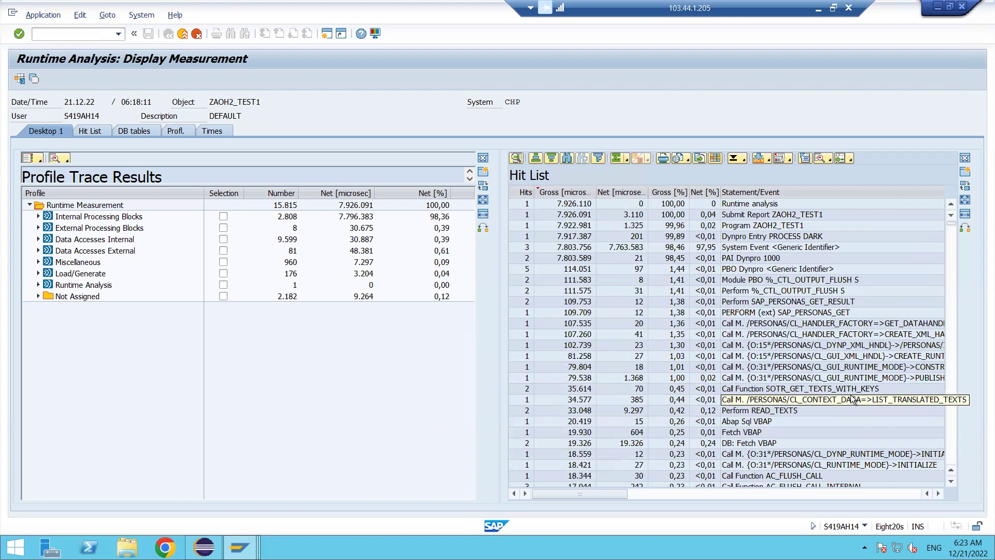
left_click(738, 229)
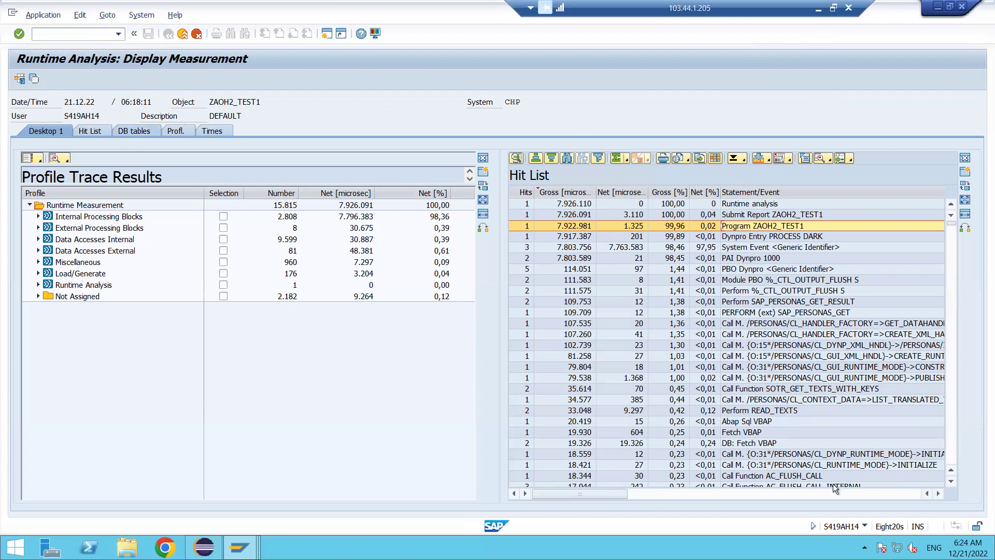
left_click(864, 526)
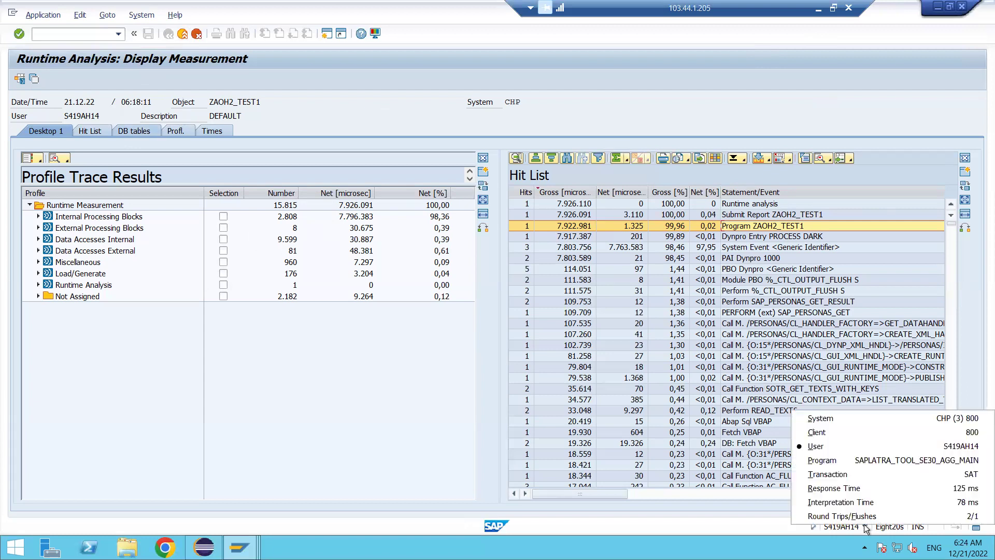
left_click(703, 280)
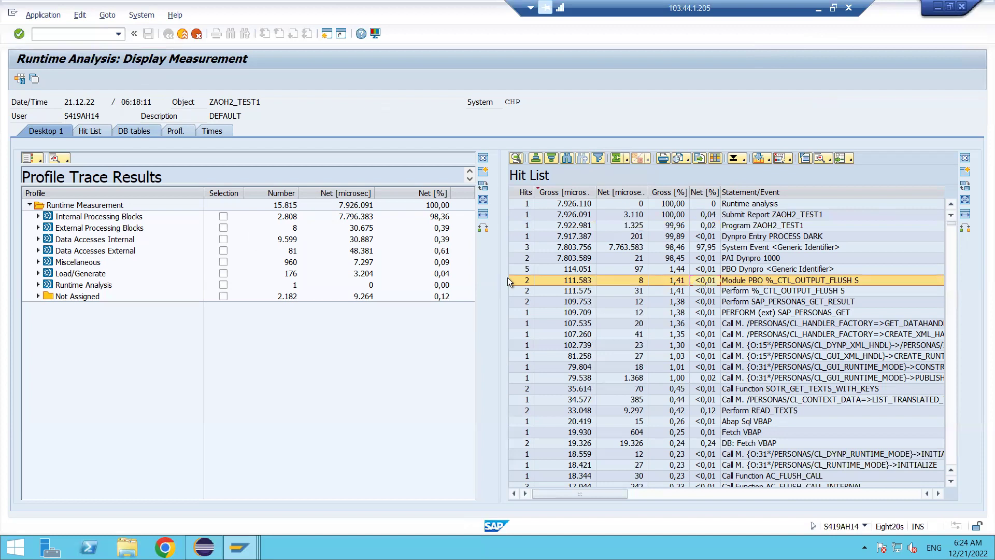
Exit the runtime analysis back to SAP Easy Access and open transaction ST12.
left_click(181, 34)
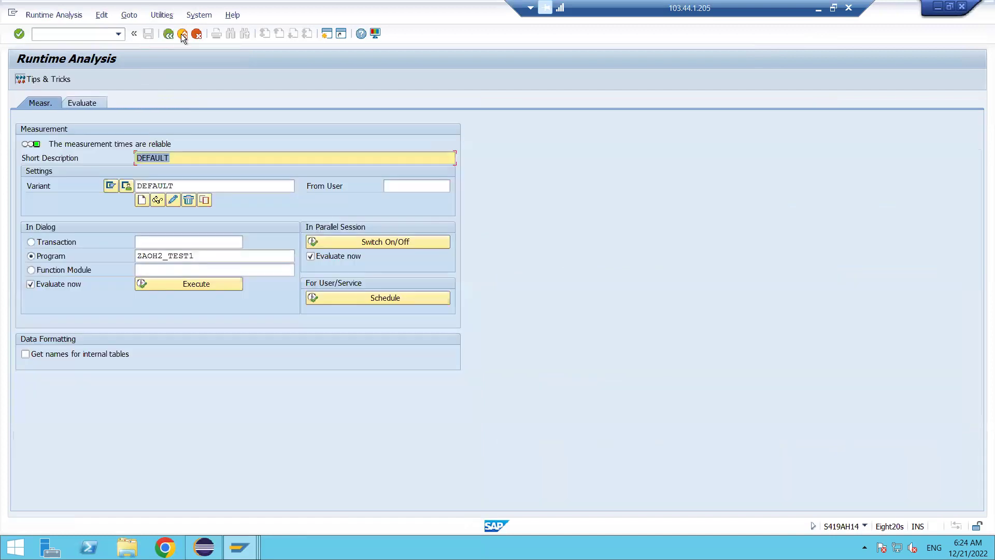
left_click(182, 34)
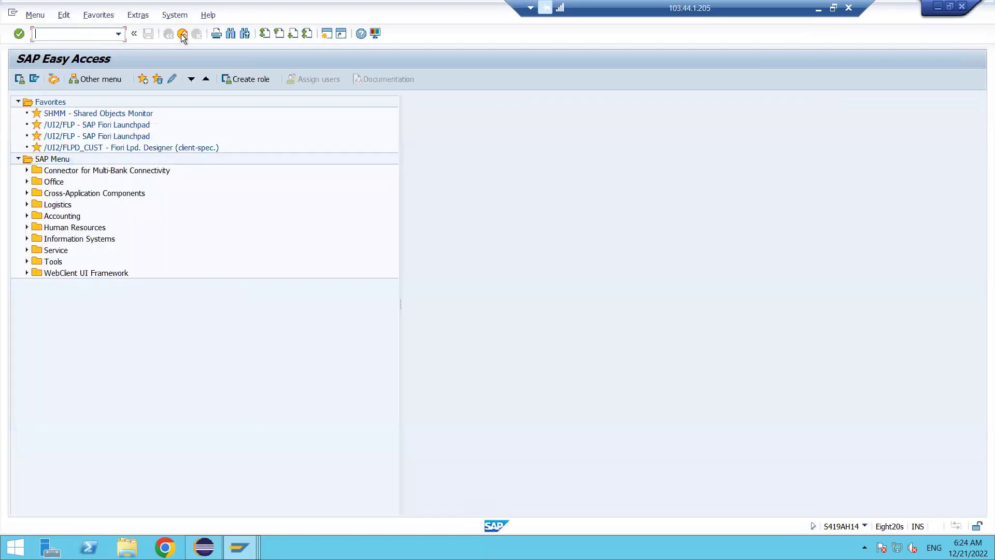
type("st12")
key("Return")
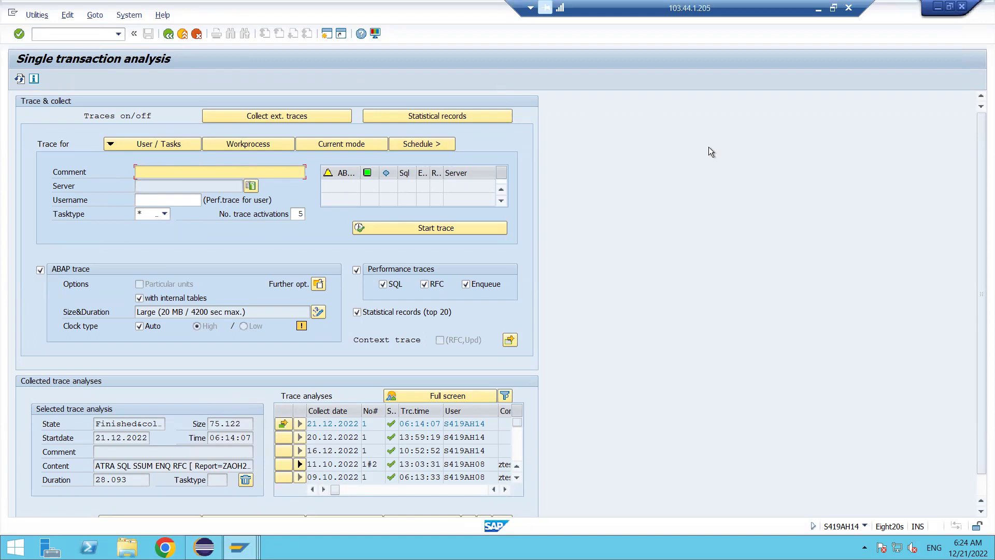
View the trace scheduling options for background jobs and return to the single transaction analysis.
left_click(418, 148)
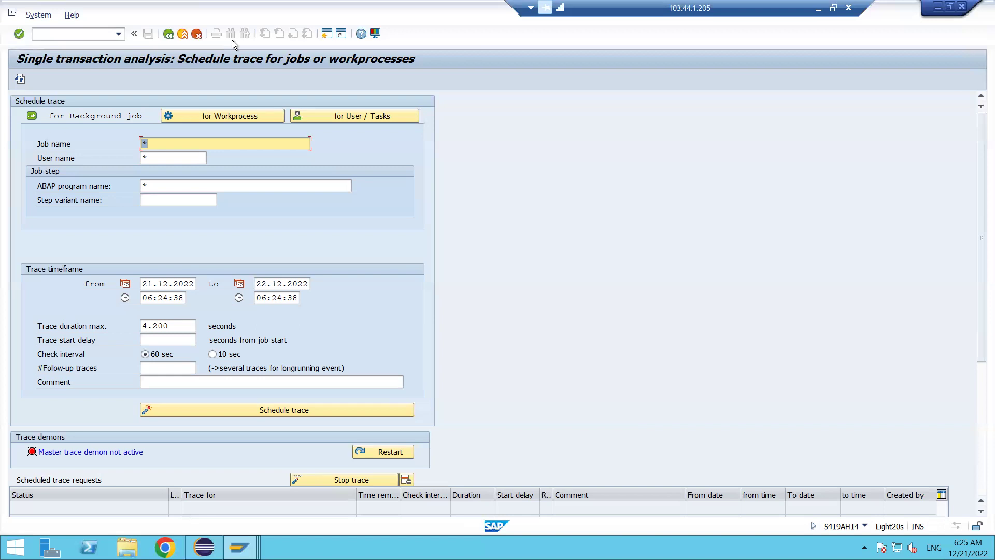
left_click(167, 34)
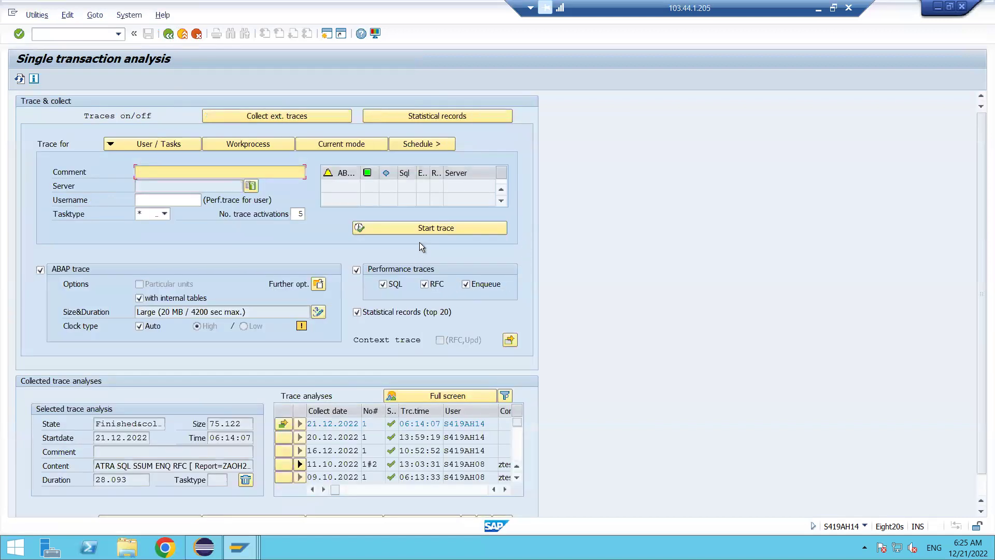
Trace program ZAOH2_TEST1 in the current mode, continuing execution past the breakpoint and leaving the report output to finish the trace.
left_click(363, 148)
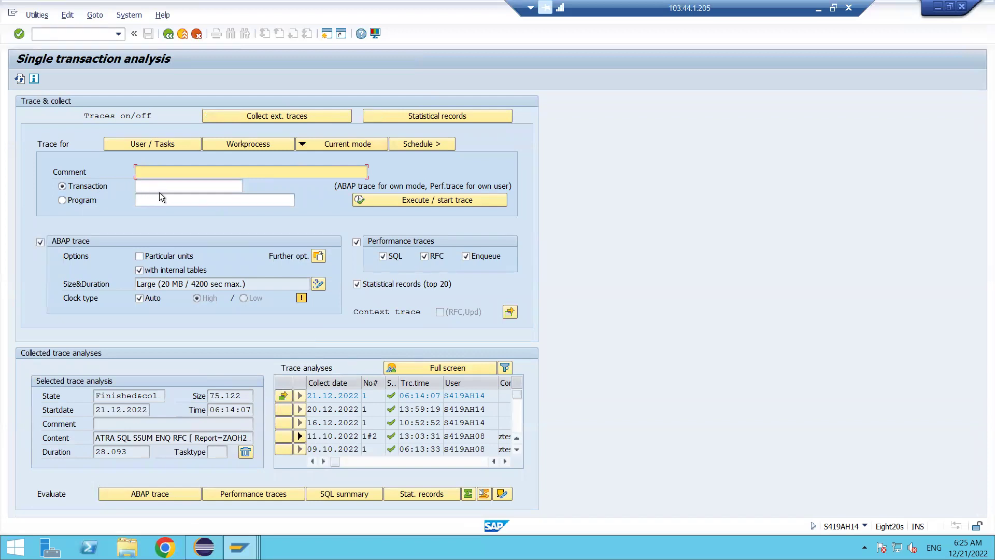
left_click(184, 189)
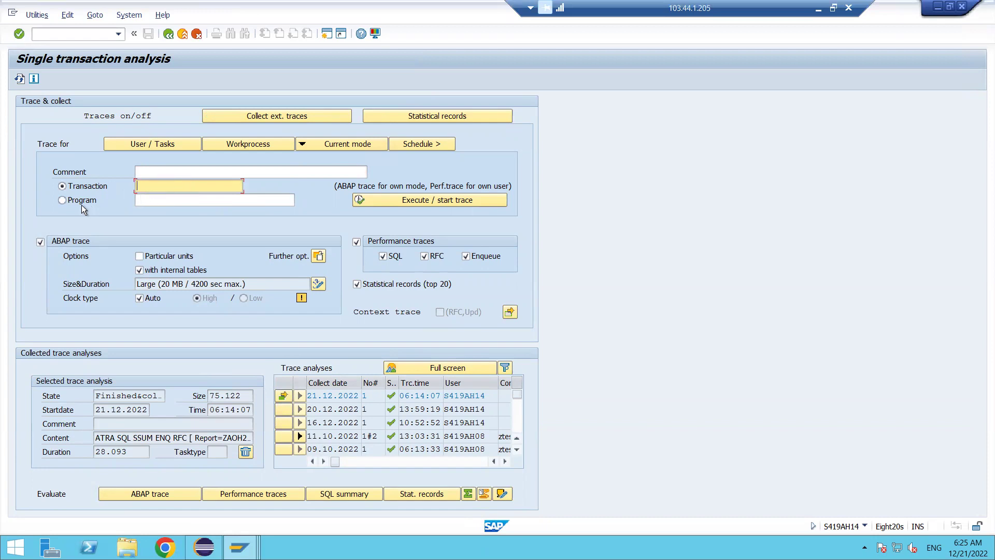
left_click(62, 201)
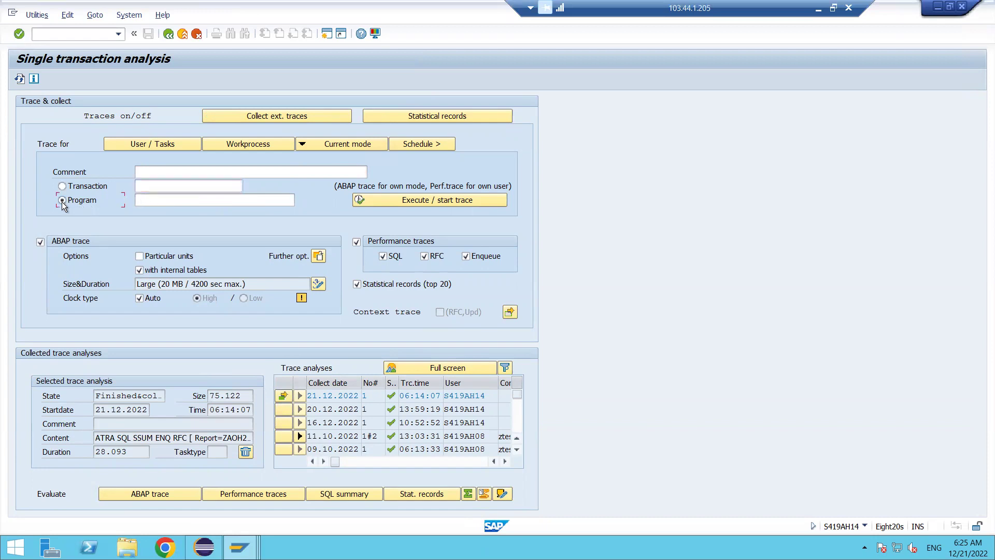
left_click(172, 201)
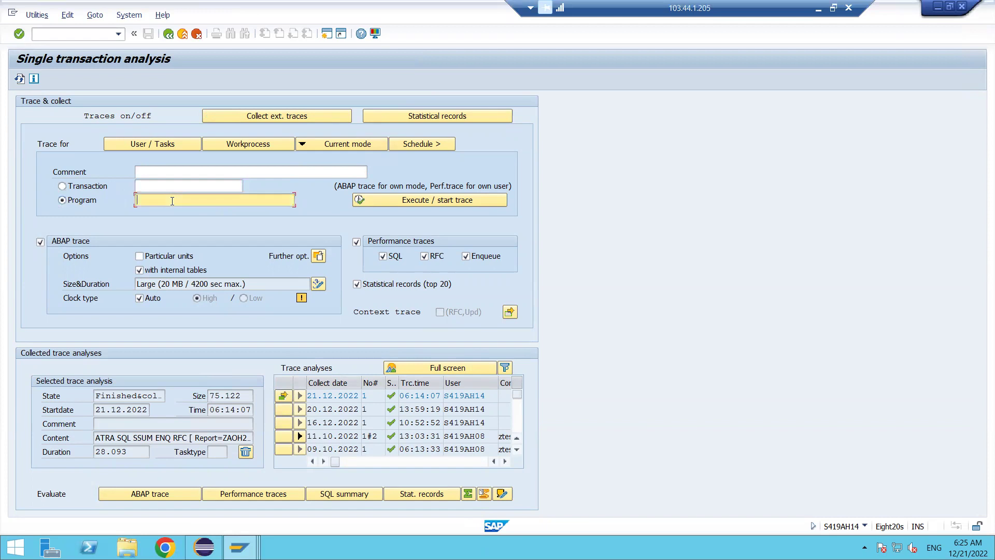
type("ZAOH2_TEST1")
left_click(419, 201)
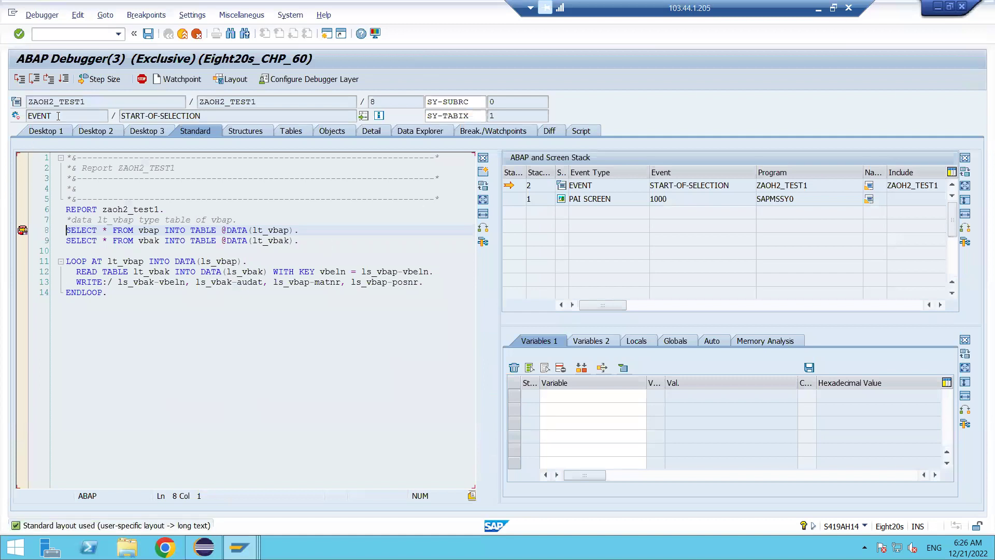
left_click(63, 78)
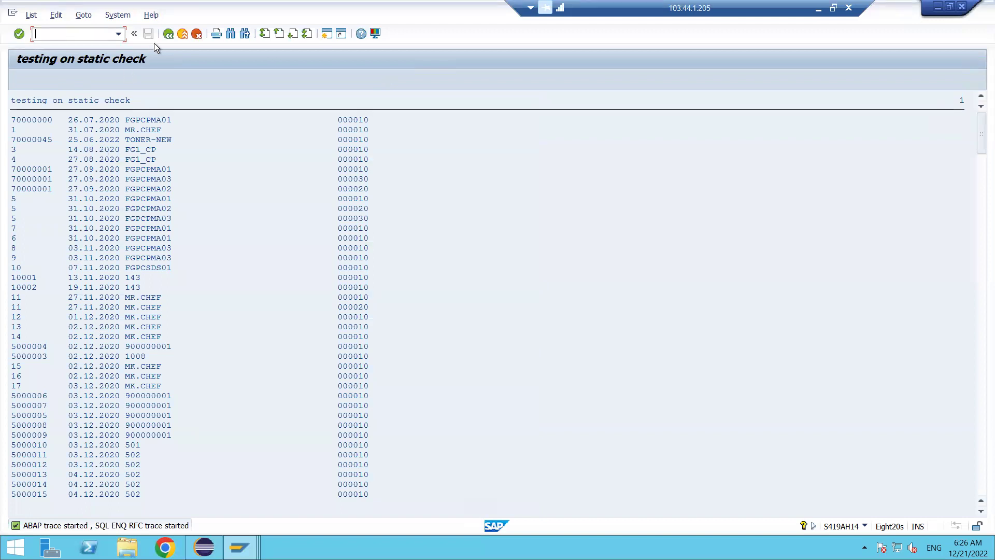
left_click(168, 34)
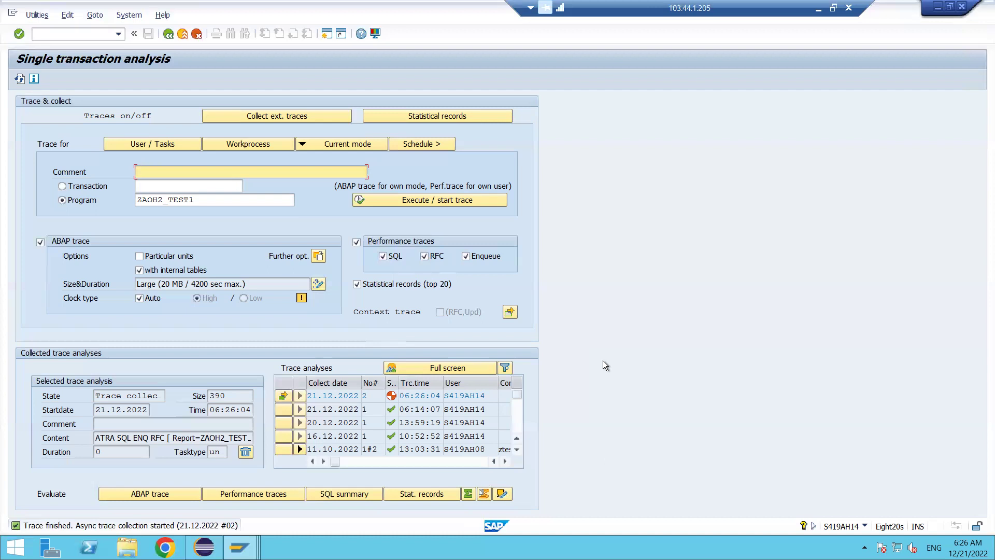
Open the ABAP trace of the 21.12.2022 no. 2 analysis and look through its calls, including Select VBAP and LOOP AT LT_VBAP.
left_click(285, 399)
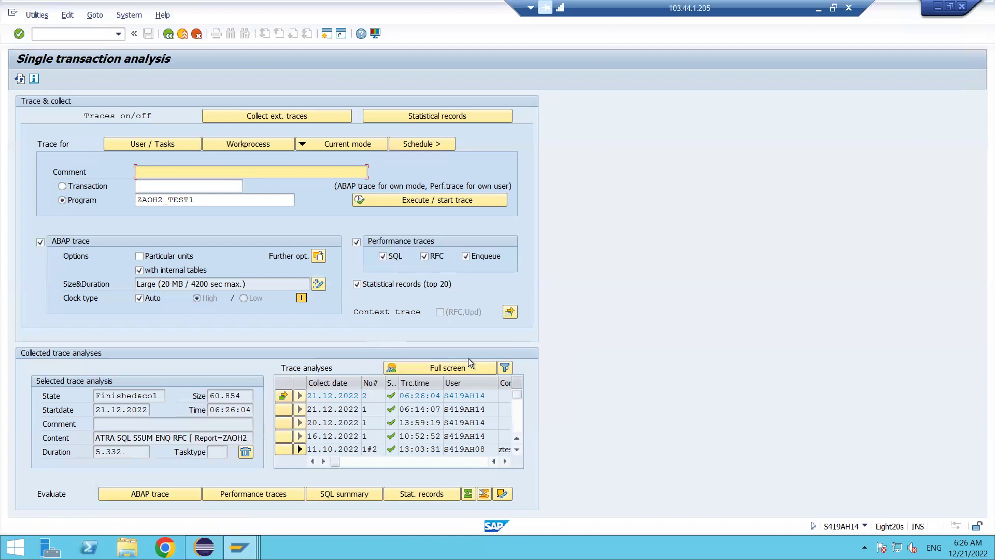
left_click(154, 496)
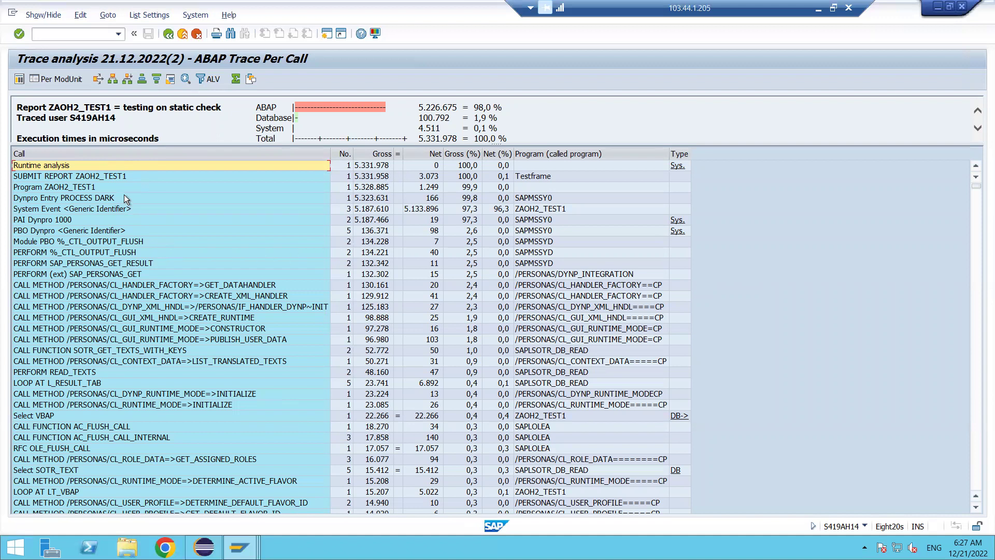
left_click(44, 415)
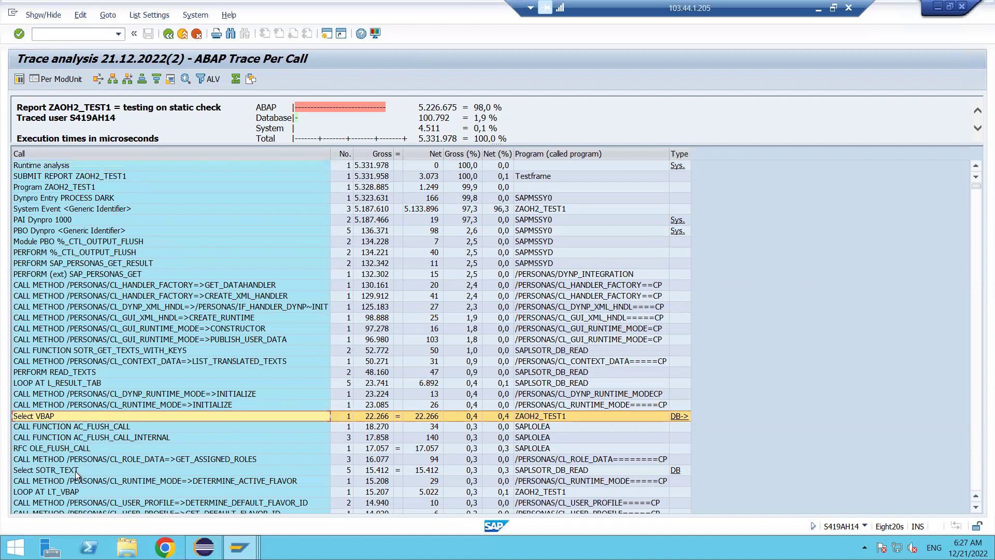
left_click(63, 492)
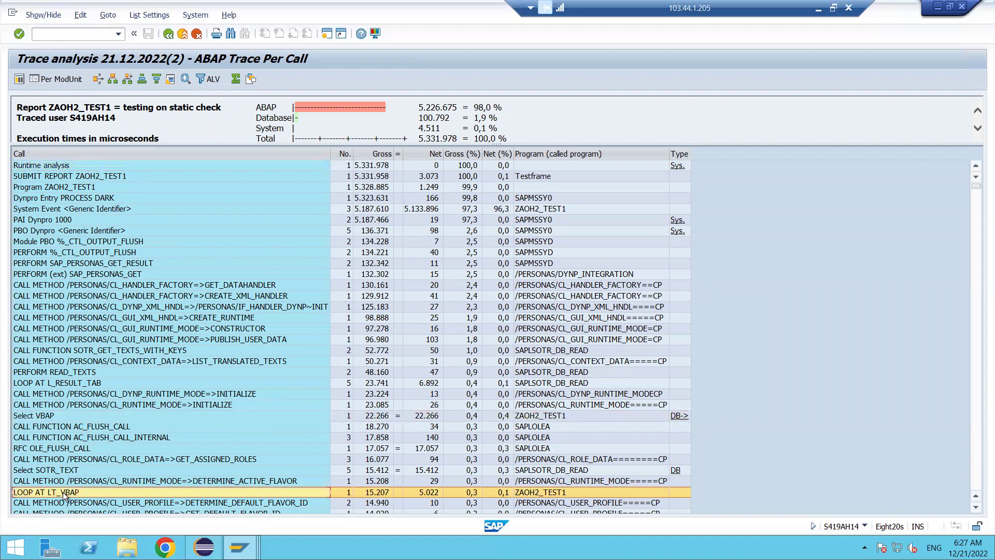
scroll(64, 493, "down", 15)
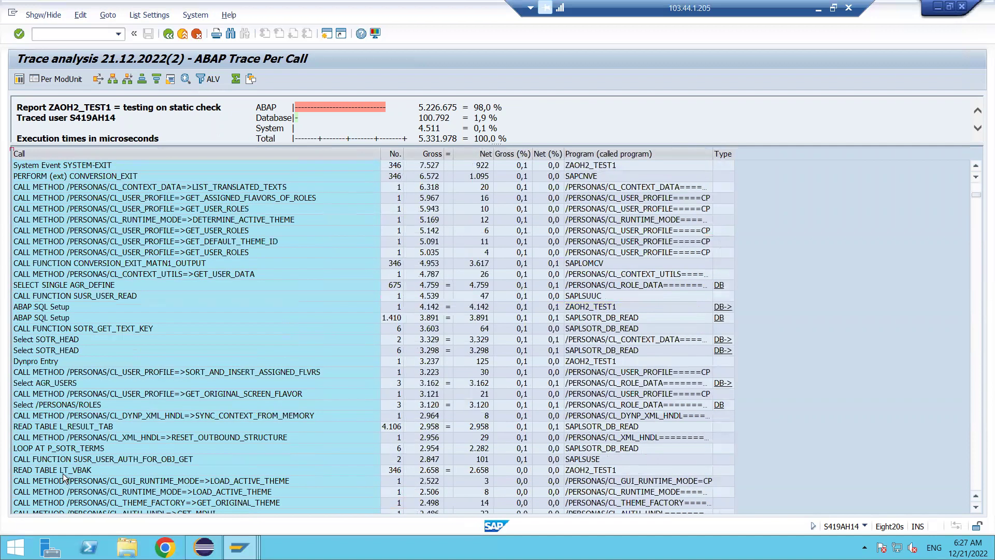
scroll(88, 179, "up", 7)
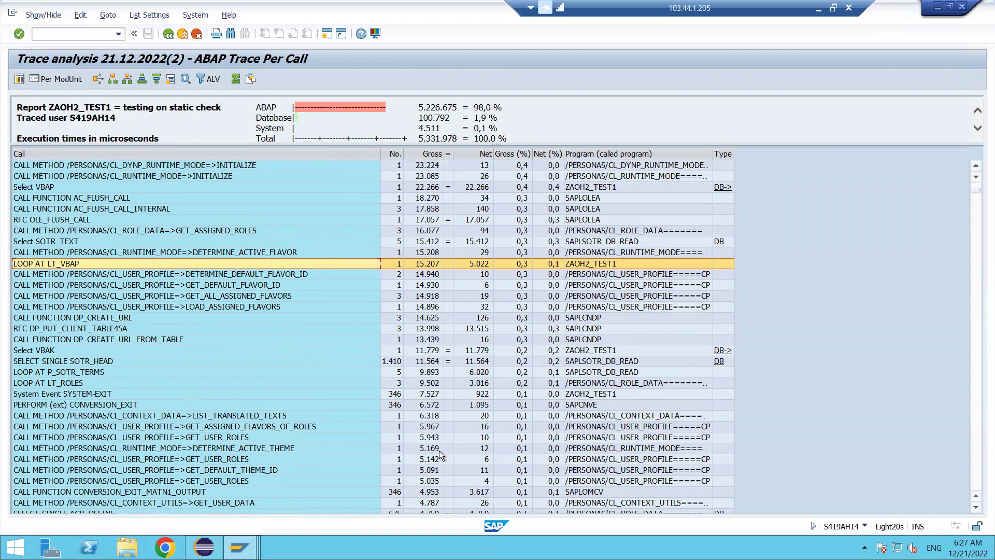
scroll(439, 449, "up", 6)
scroll(439, 450, "up", 1)
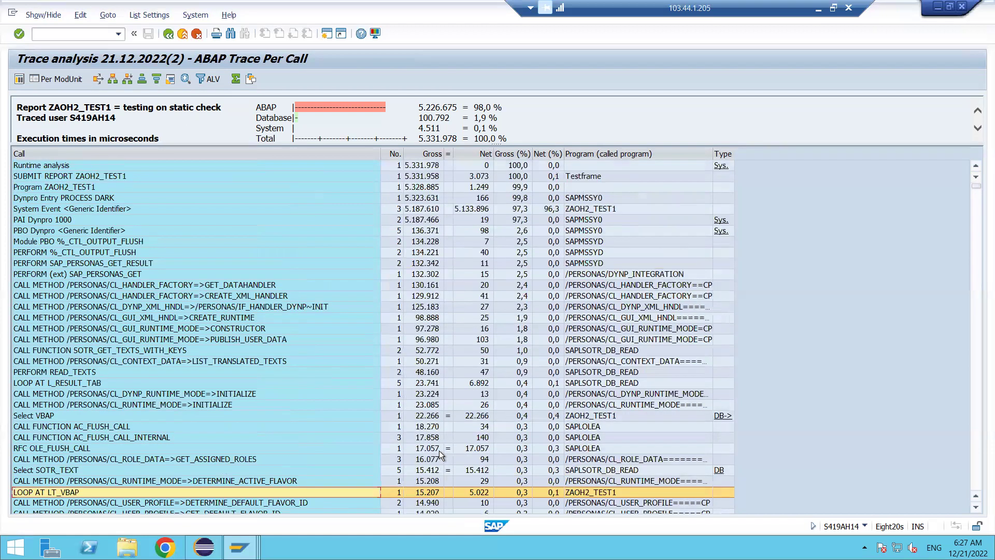
Display the source code behind the Select VBAP call and return to the ABAP trace.
left_click(67, 416)
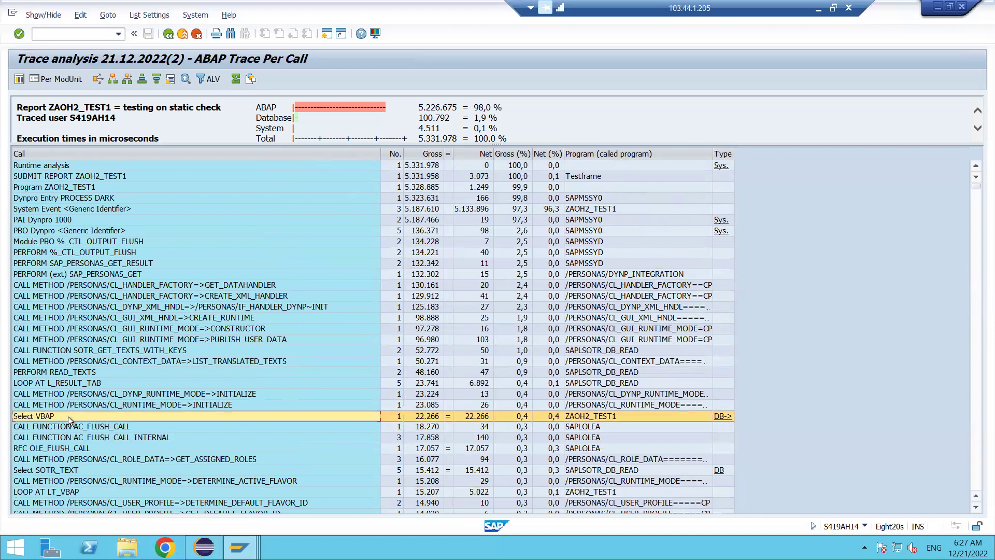
double_click(362, 414)
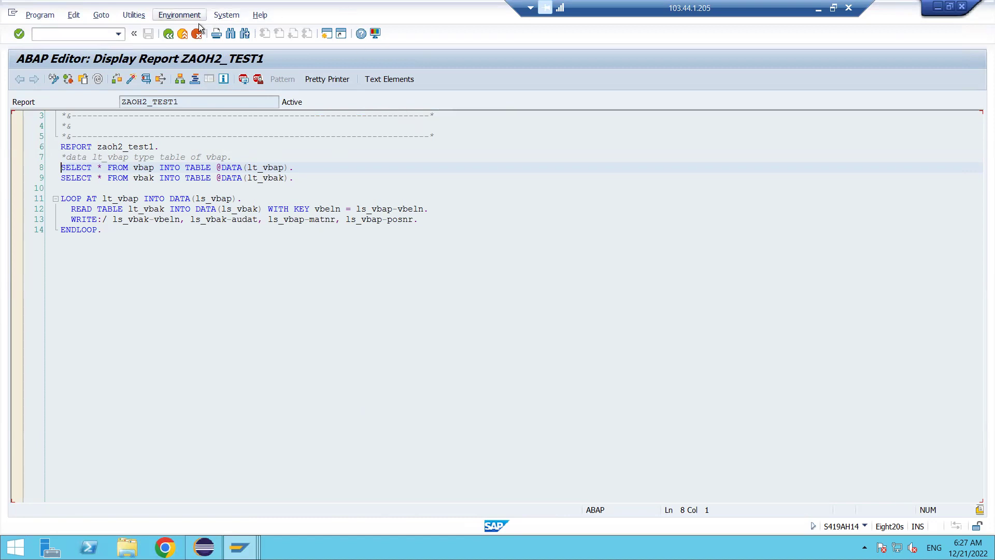
left_click(168, 34)
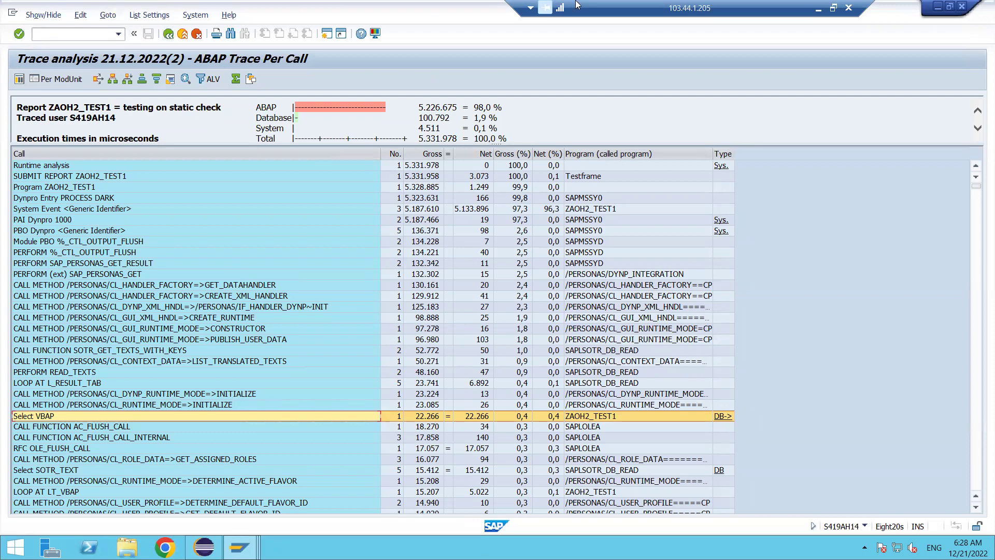
Check the runtime check notes in Paint, return to the remote SAP session and open transaction SQLM in a new transaction.
left_click(817, 9)
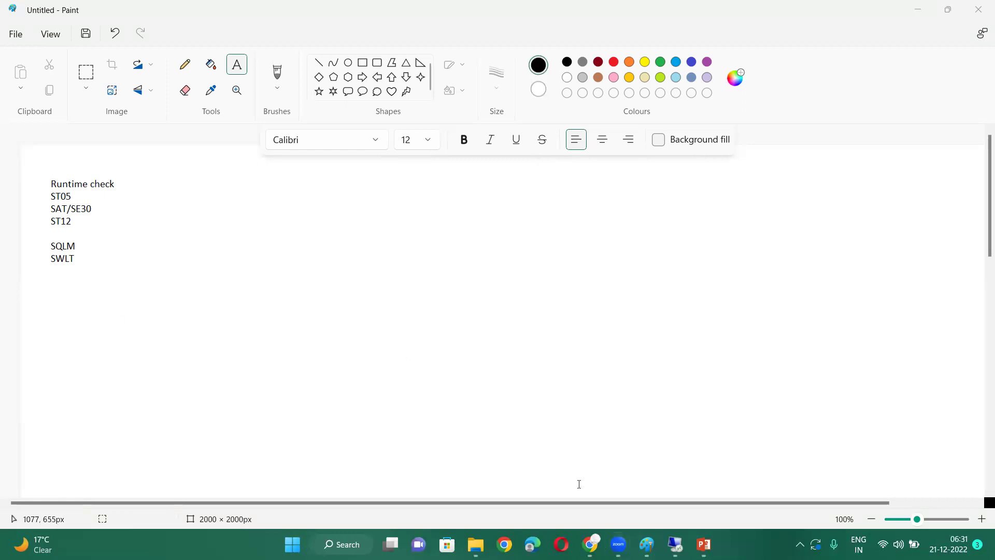
left_click(676, 543)
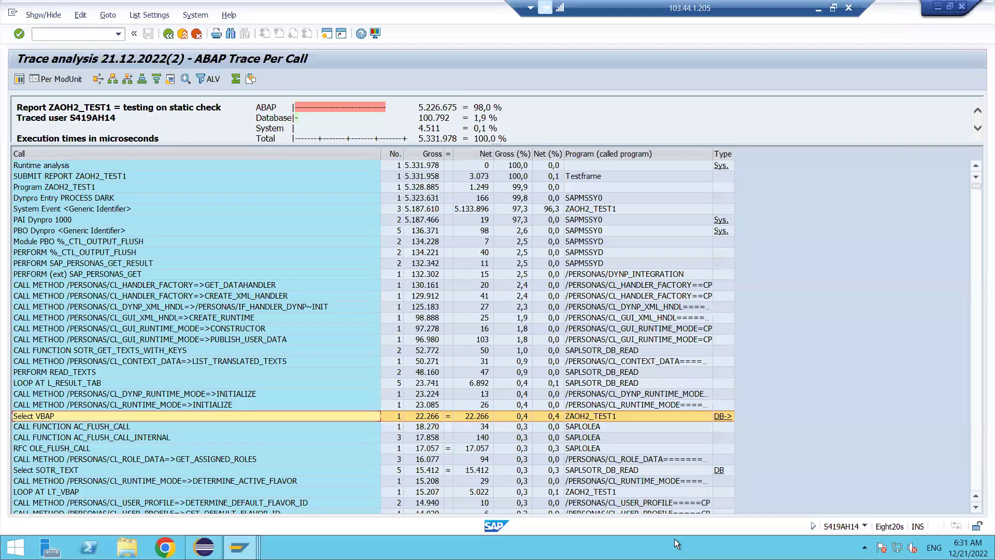
left_click(90, 38)
type("/nsqlm")
key("Return")
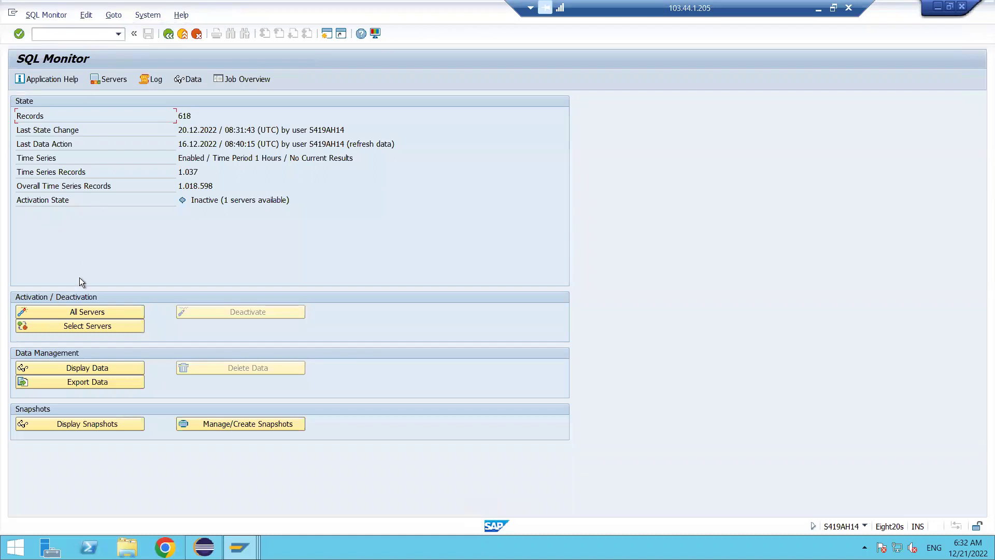
Activate the SQL Monitor on all servers with the expiry time set to 06:35:18.
left_click(79, 313)
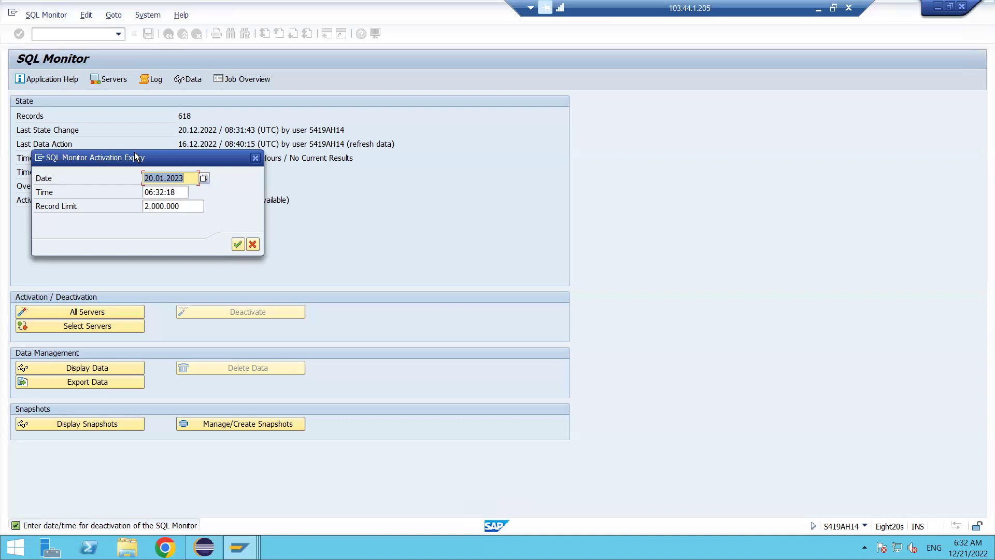
left_click_drag(157, 160, 465, 176)
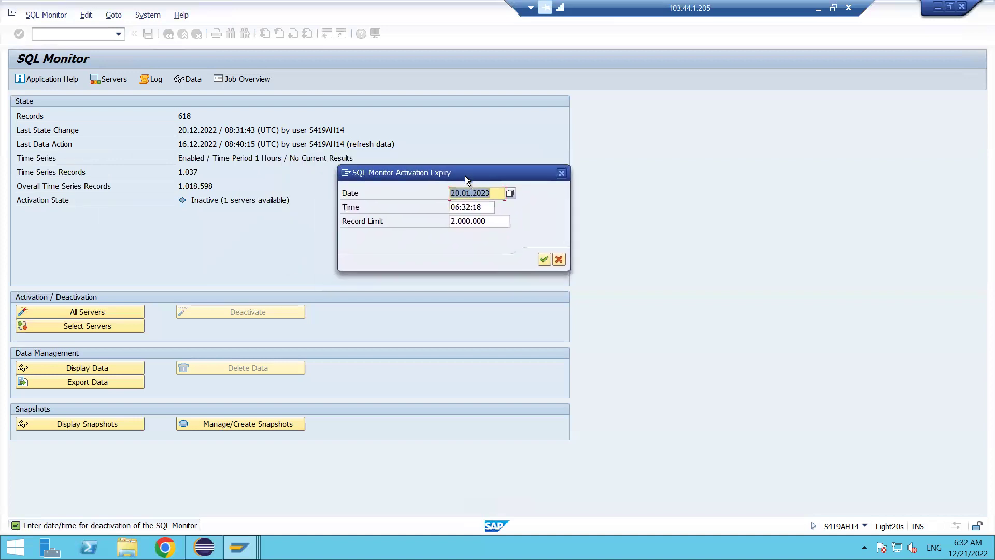
left_click(469, 207)
key("BackSpace")
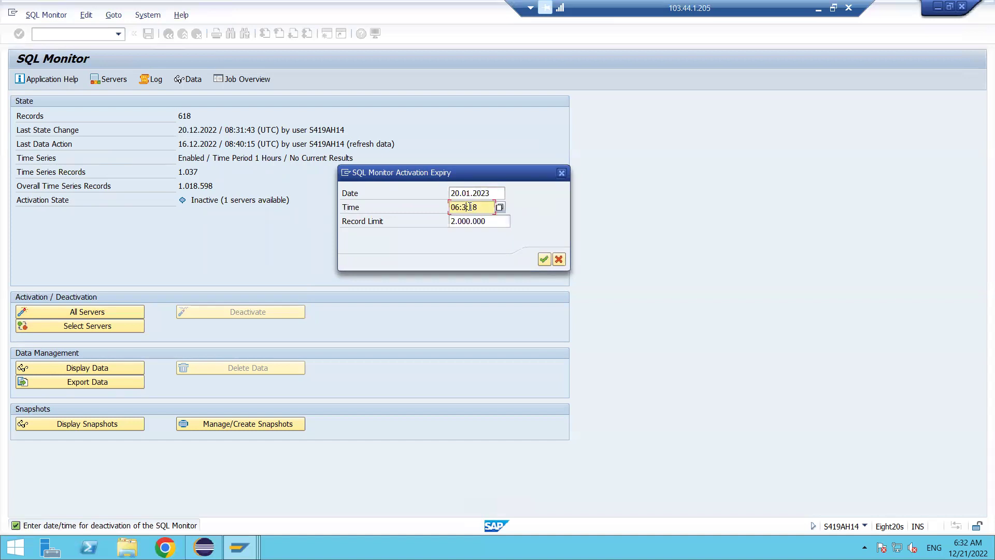
type("4")
key("BackSpace")
type("5")
left_click(544, 259)
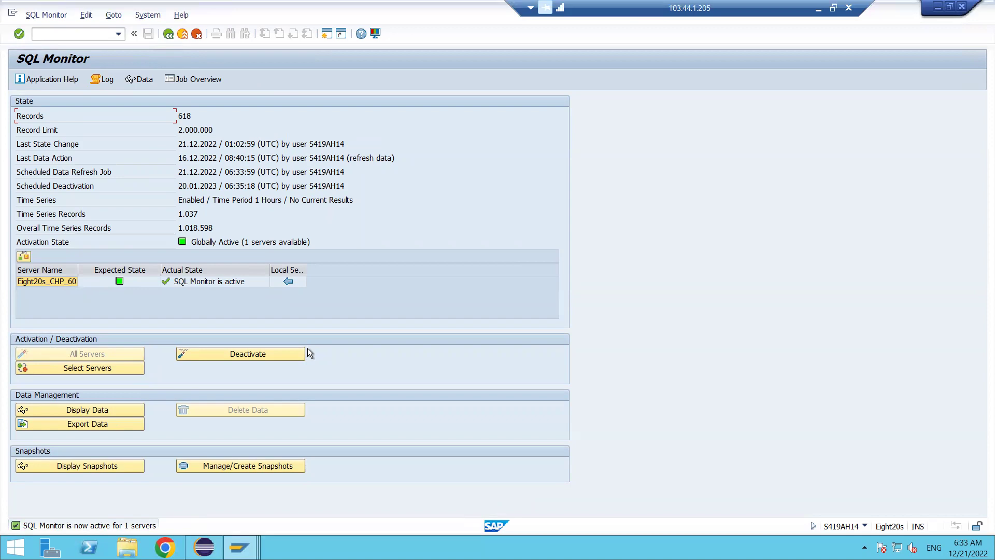
Run report ZAOH2_TEST1 from its ABAP Editor session, continue past the breakpoint in the Eclipse debugger, and return to the source code.
left_click(239, 547)
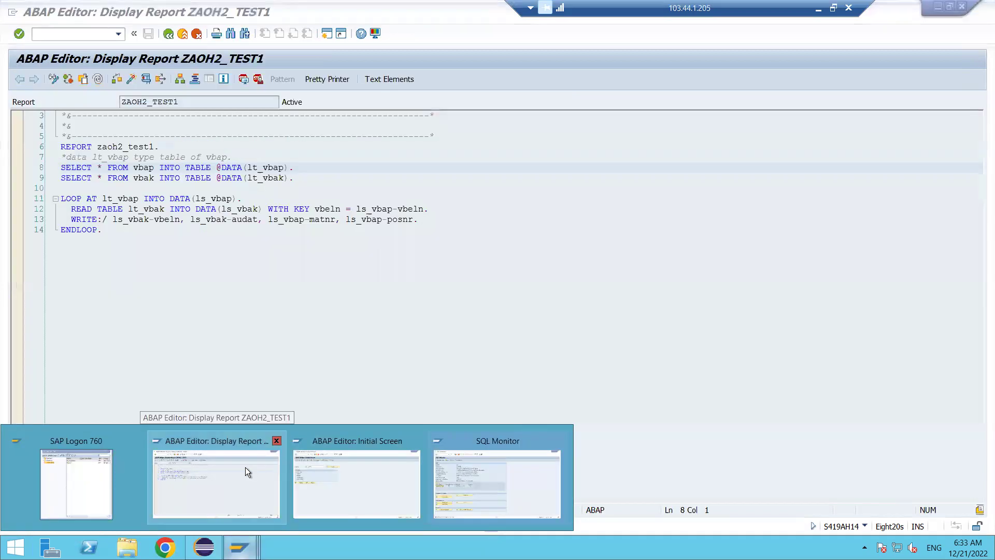
left_click(245, 467)
left_click(155, 178)
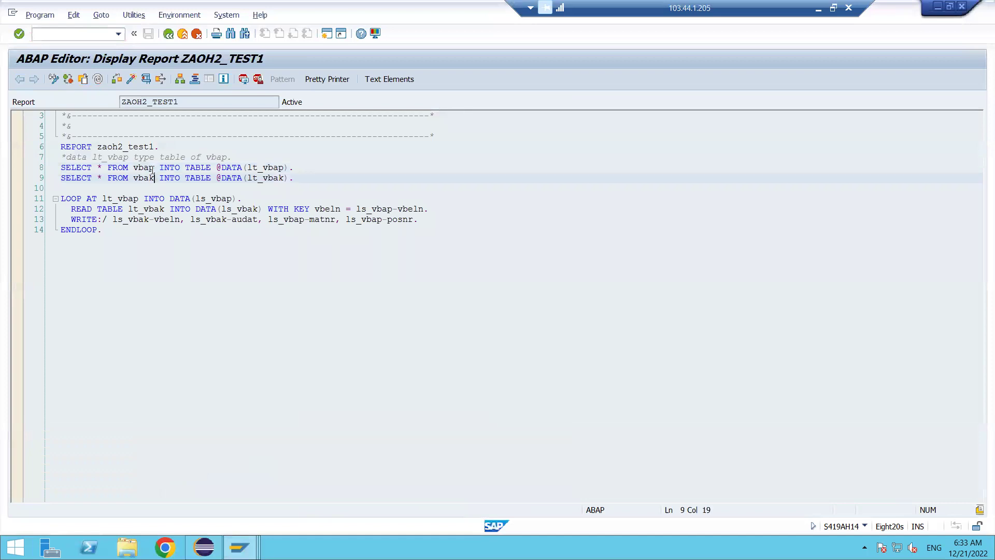
left_click(147, 79)
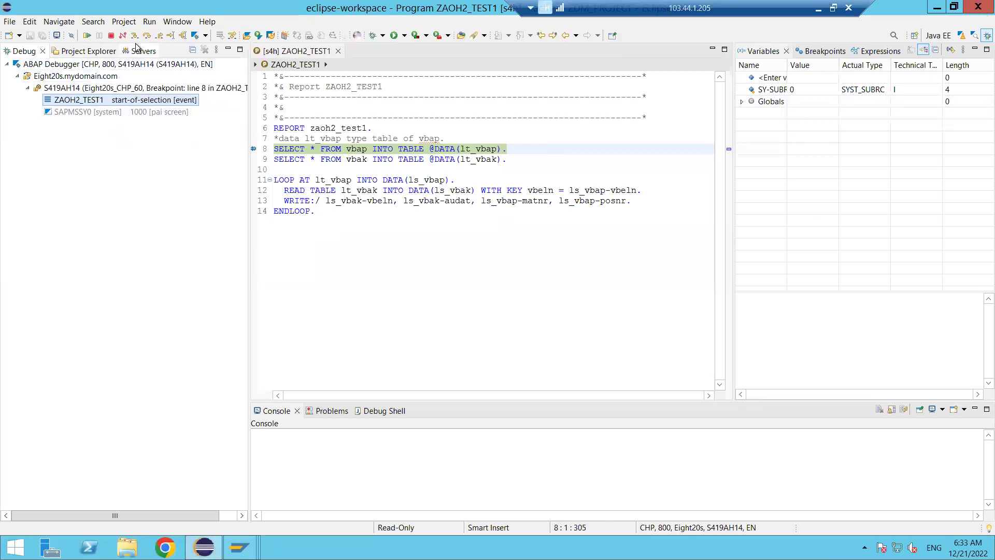
left_click(161, 37)
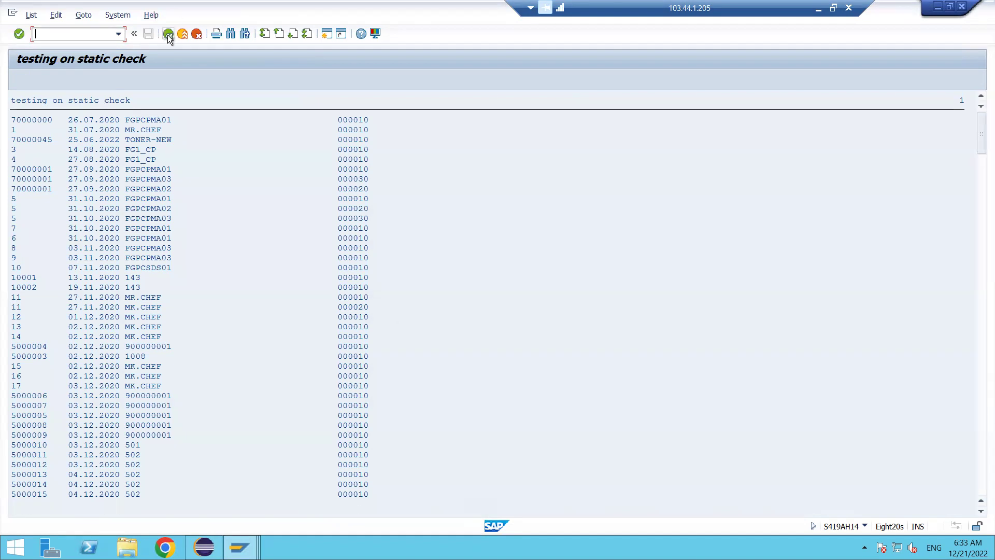
left_click(168, 34)
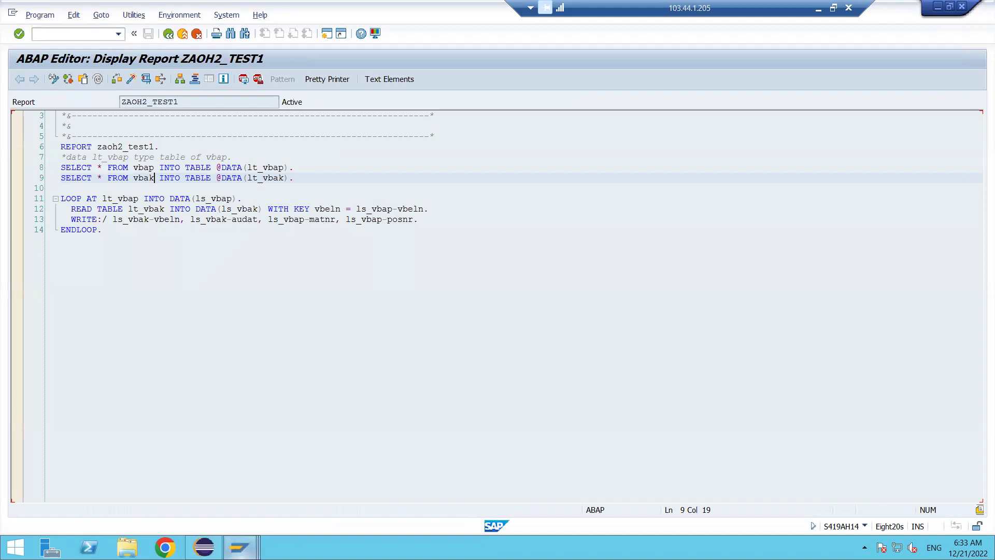
Switch back to the SQL Monitor session and deactivate the monitor.
mouse_move(239, 546)
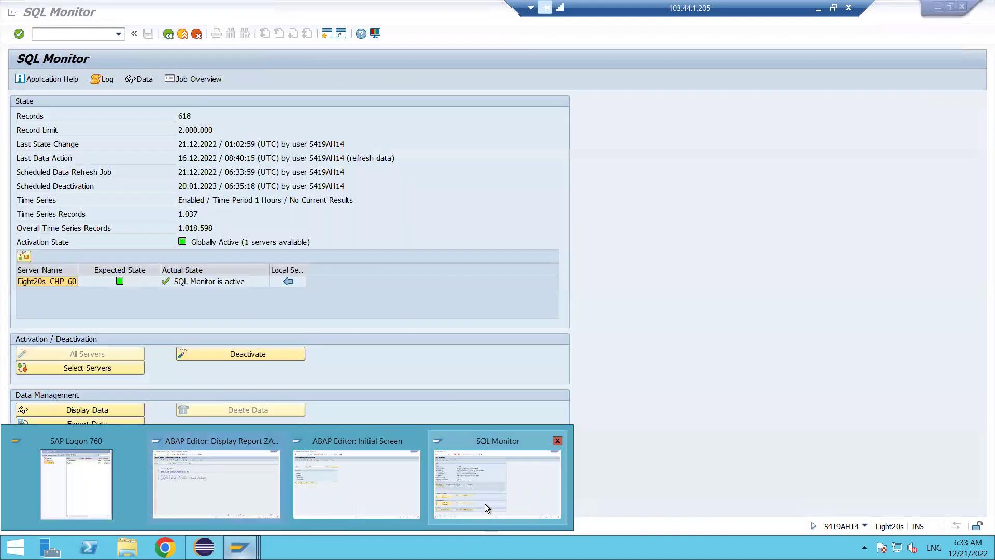
left_click(484, 502)
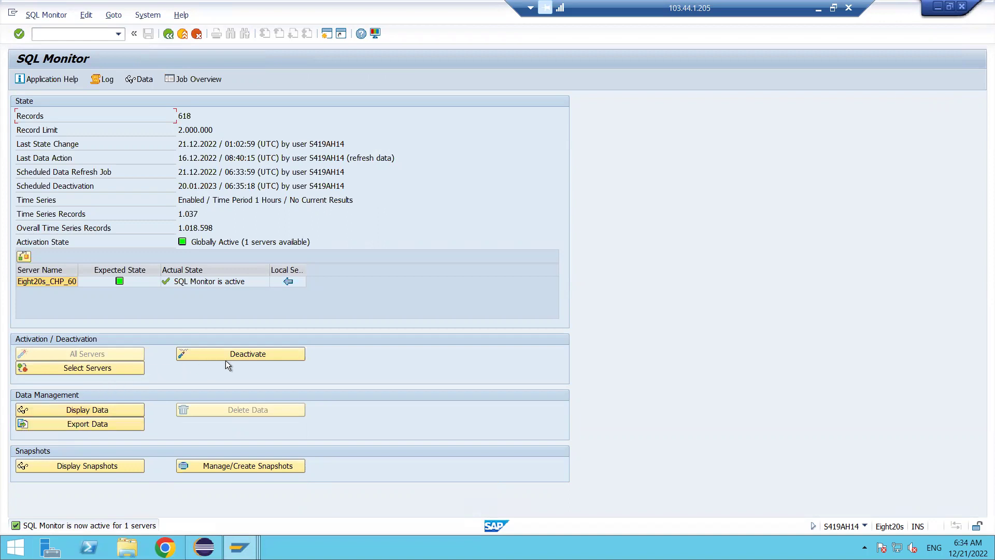
left_click(242, 357)
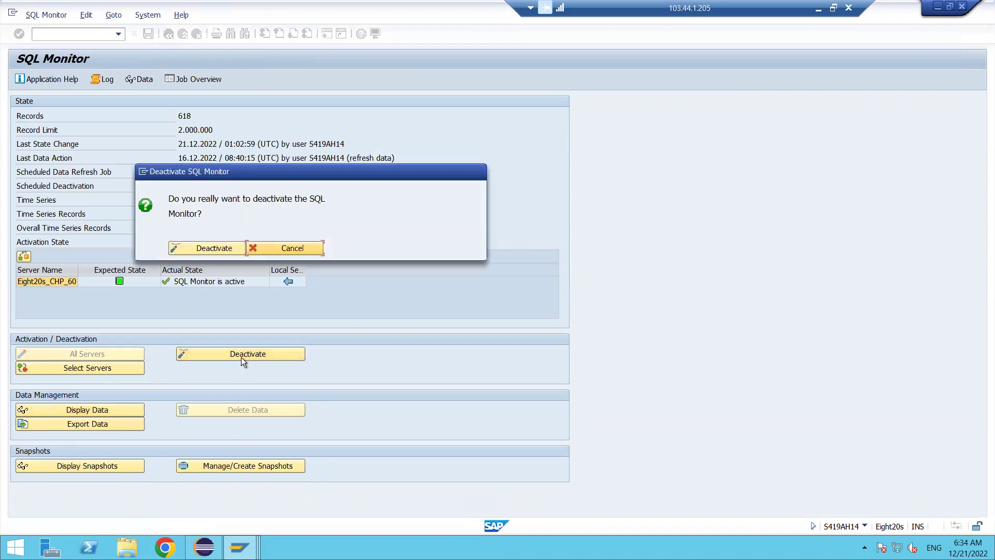
left_click(210, 250)
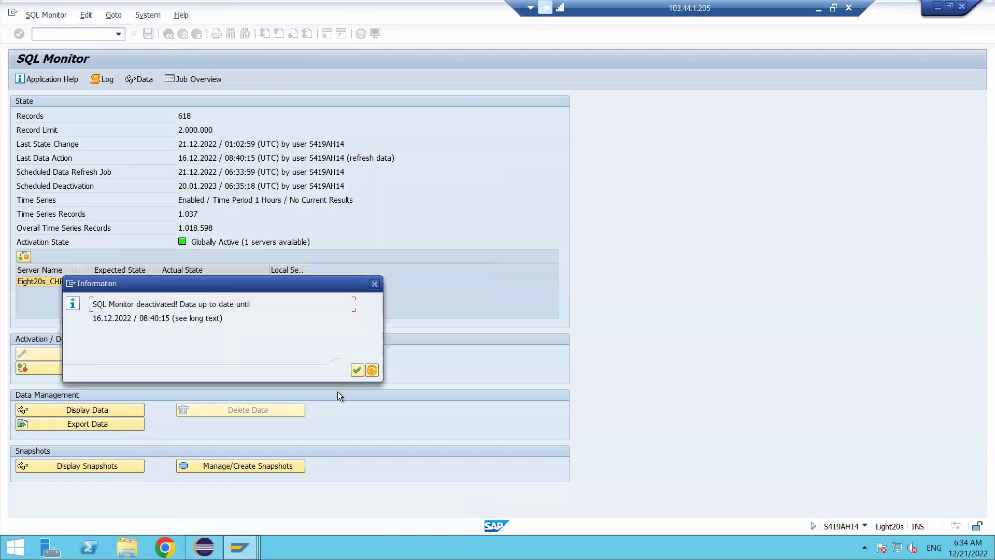
left_click(356, 370)
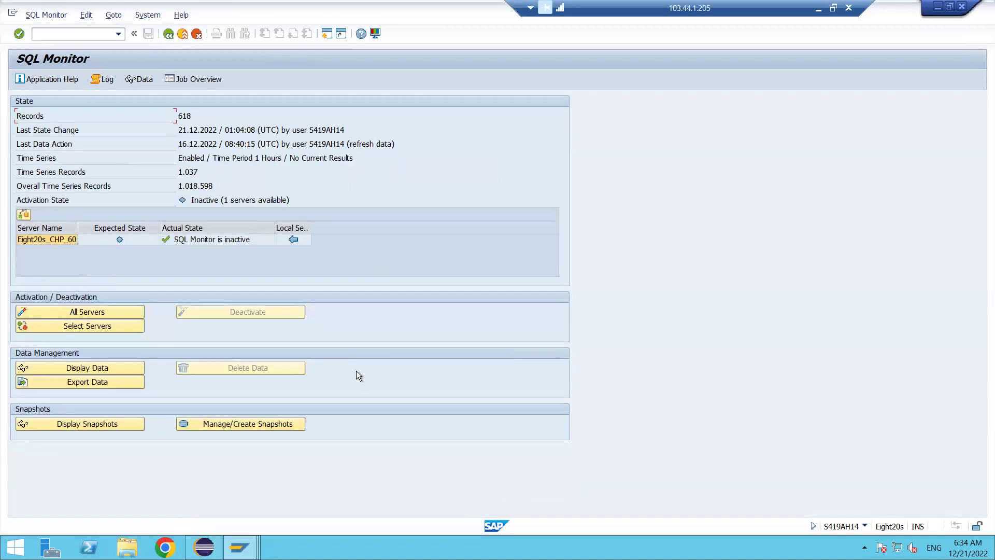
Display the recorded SQL Monitor data and look up the source code behind the VBAK record of ZAOH1_TEST1.
left_click(135, 368)
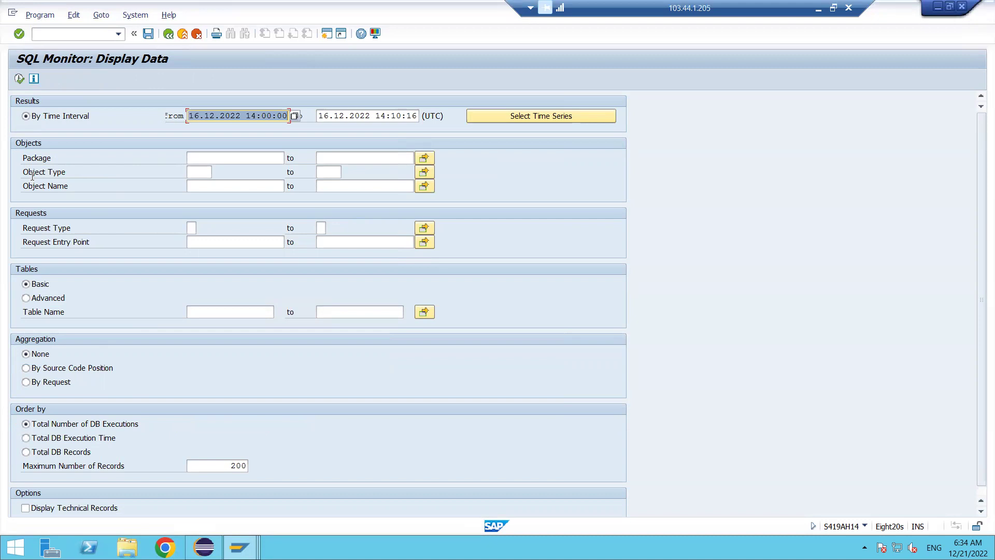
left_click(19, 78)
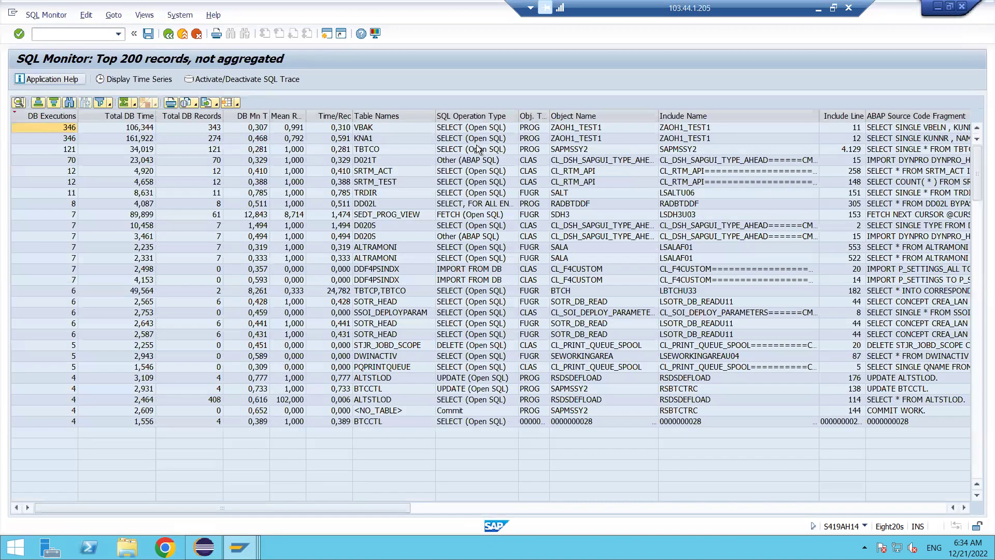
left_click(418, 128)
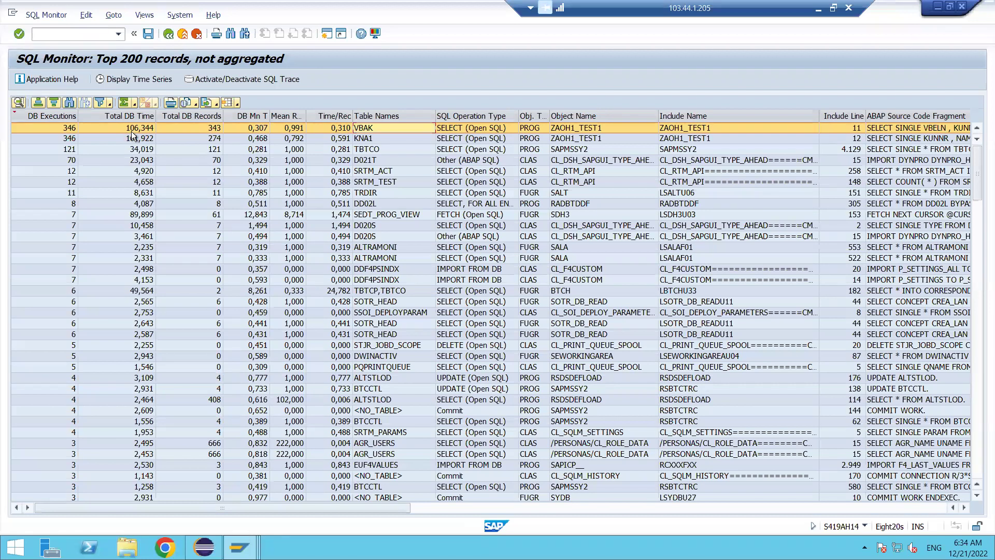
double_click(369, 126)
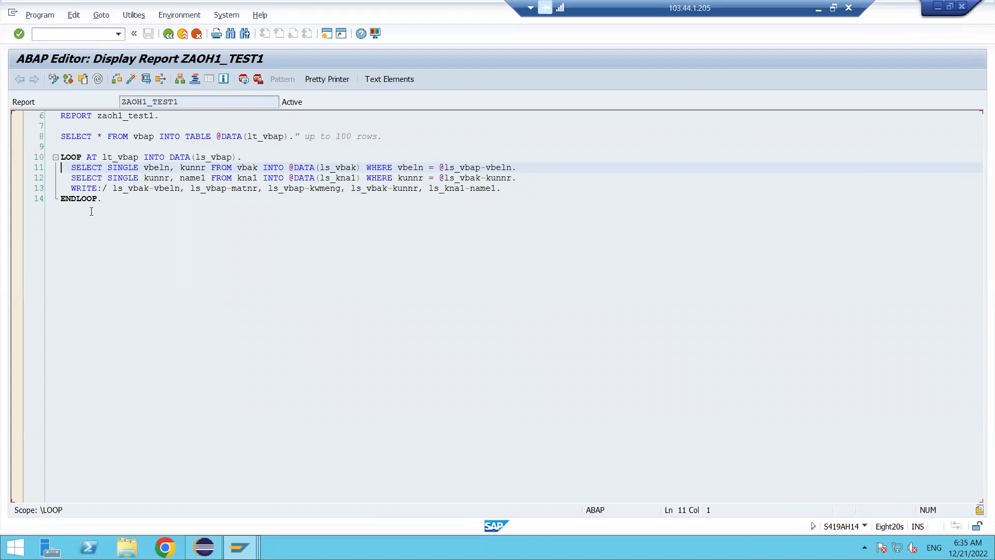
left_click(167, 37)
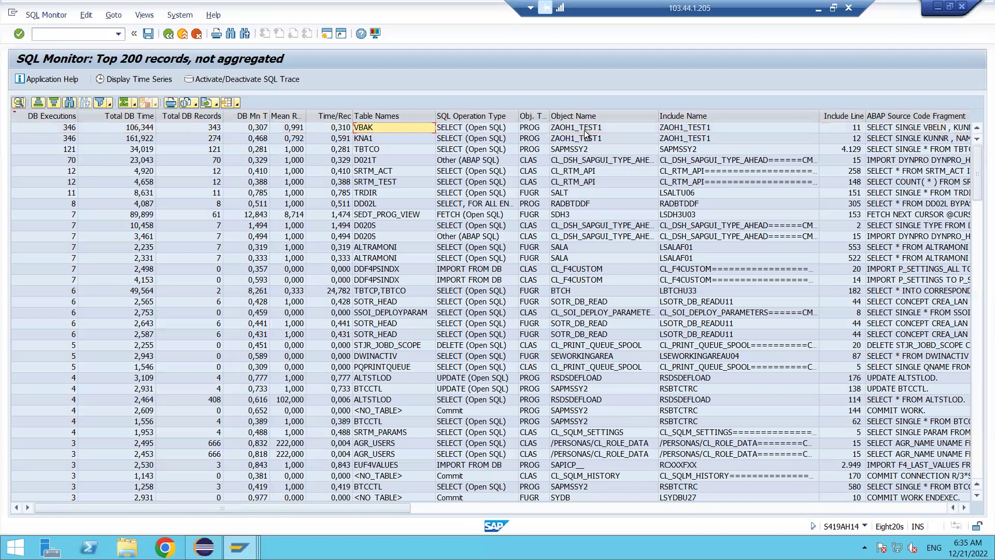
Search the SQL Monitor records for the object name ZAOH1_TEST1.
left_click(584, 130)
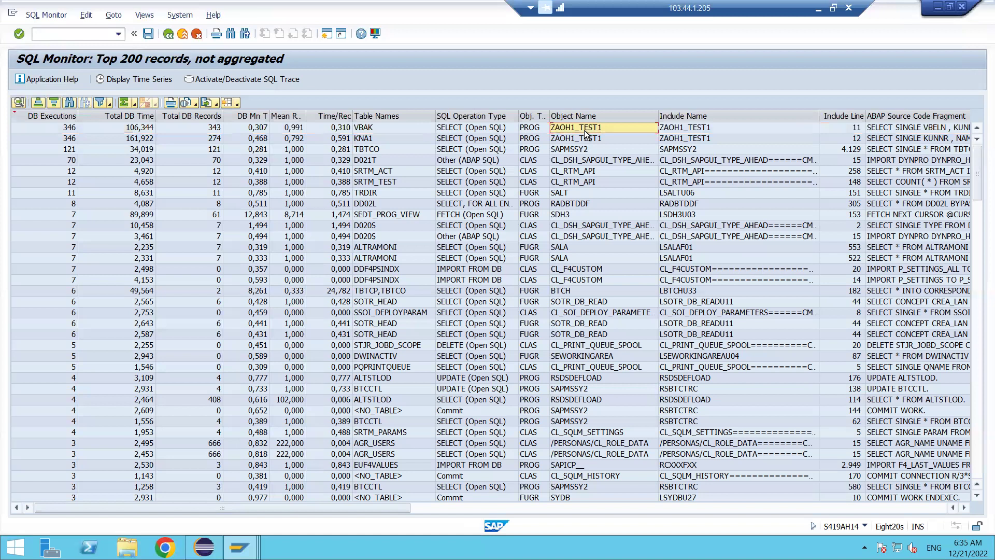
double_click(584, 130)
left_click(69, 103)
type("ZAOH1_TEST1")
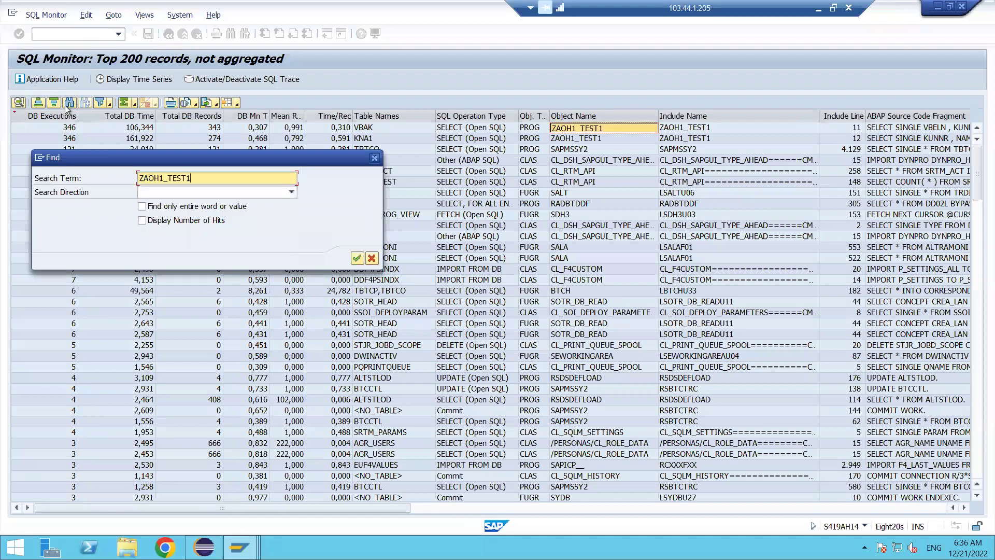
left_click(358, 259)
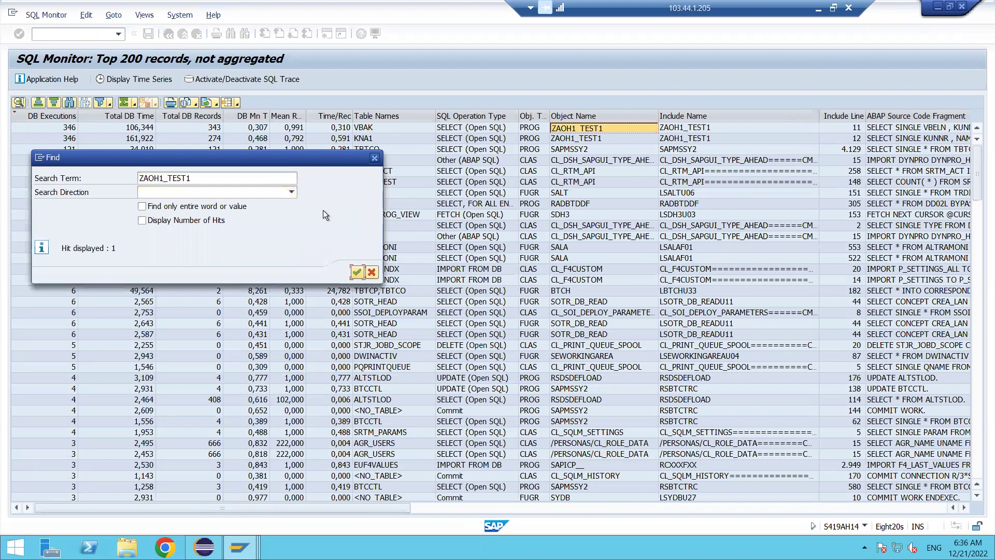
Set the search direction to From Cursor Position Downwards, step through further occurrences of ZAOH1_TEST1, and close the search.
left_click(290, 193)
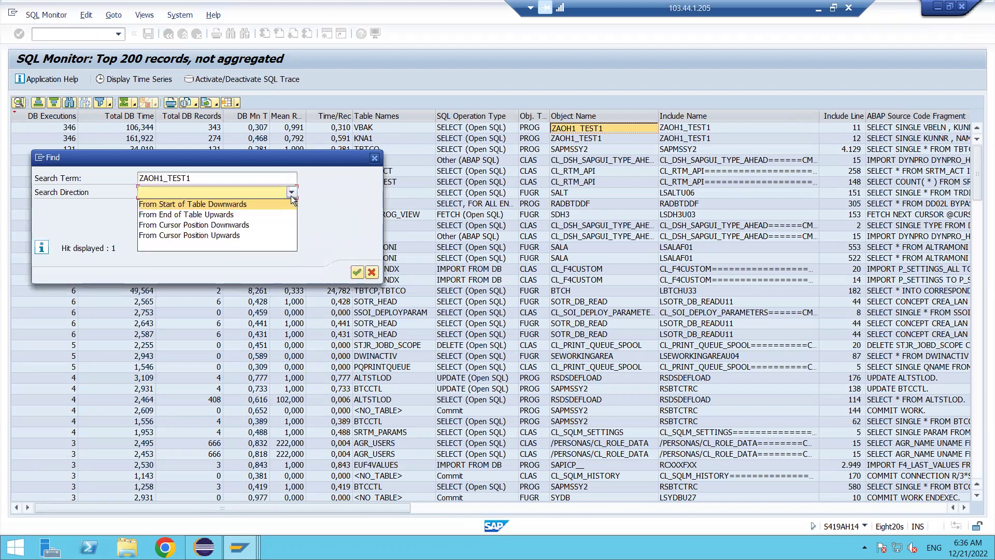
left_click(265, 225)
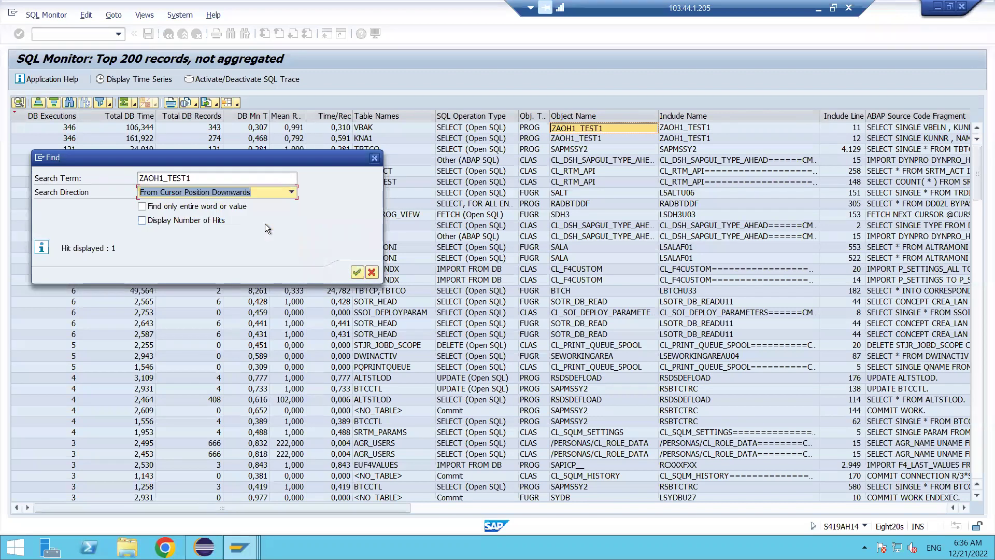
left_click(356, 274)
left_click(356, 275)
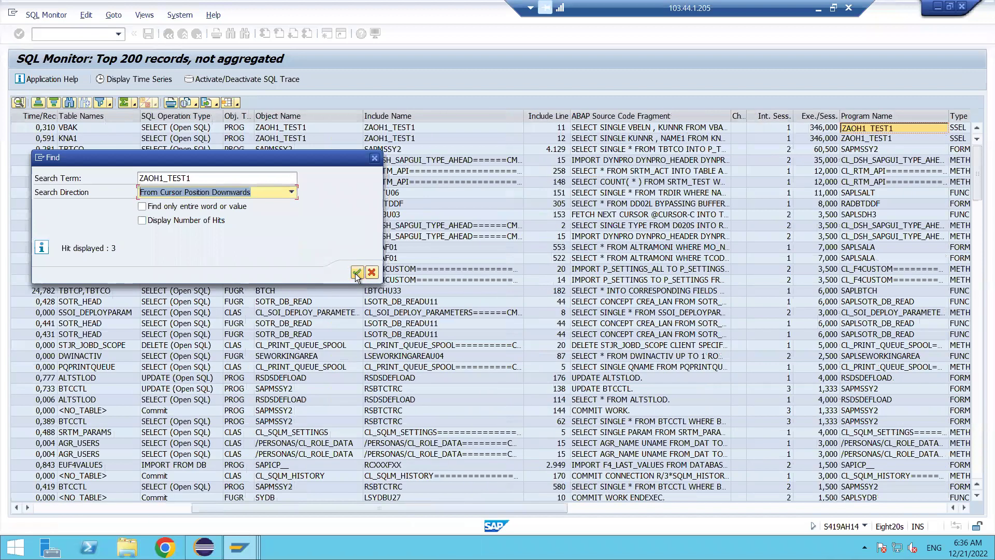
left_click(356, 274)
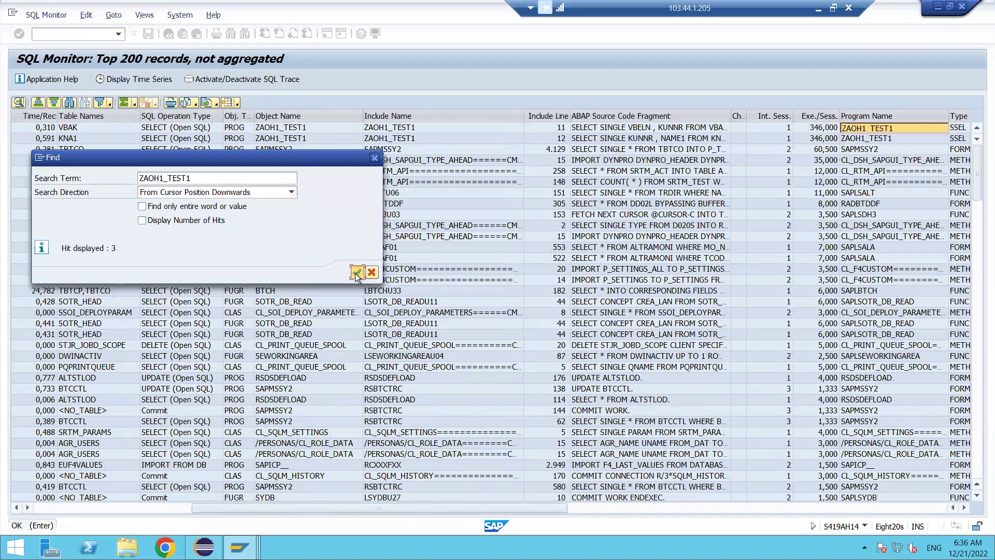
left_click(356, 273)
left_click(356, 274)
left_click(357, 274)
left_click(357, 274)
left_click(356, 275)
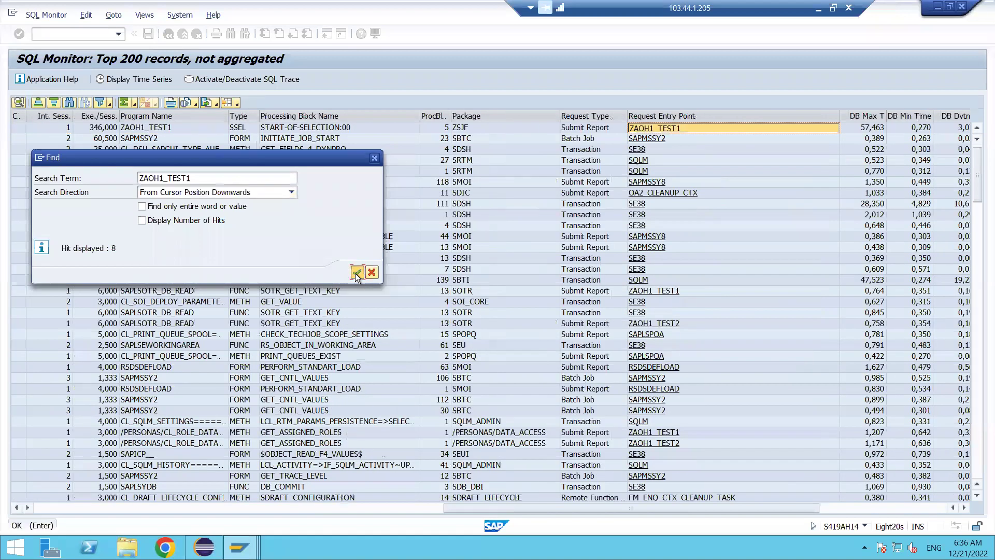
left_click(357, 274)
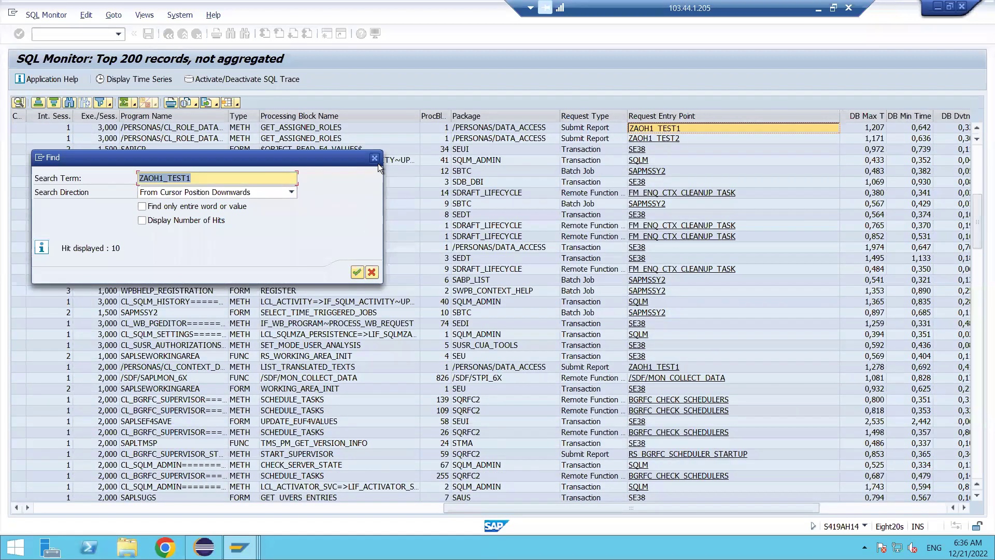
left_click(375, 158)
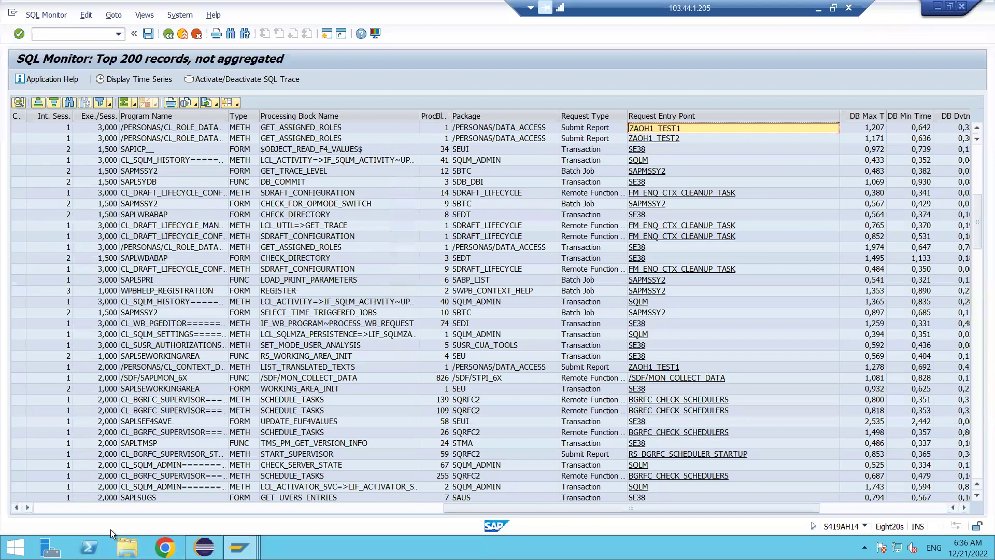
Review the VBAK record at the start of the results list and return to the SQL Monitor main screen.
left_click(51, 509)
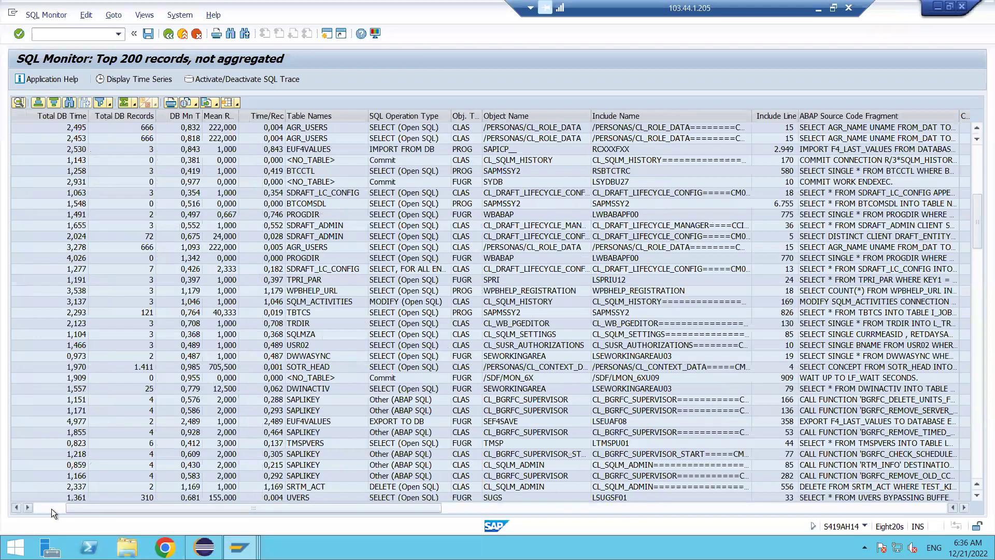
scroll(371, 216, "up", 10)
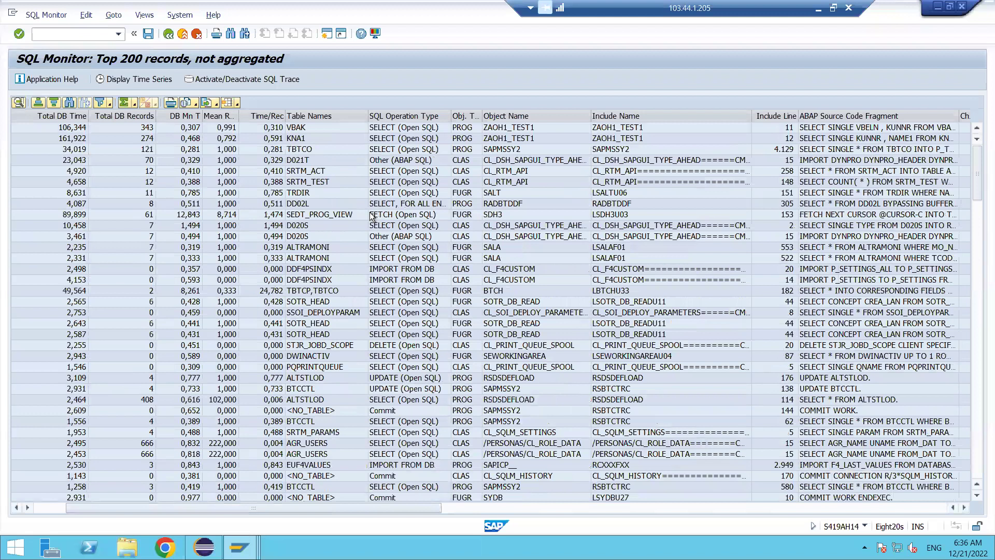
left_click(310, 129)
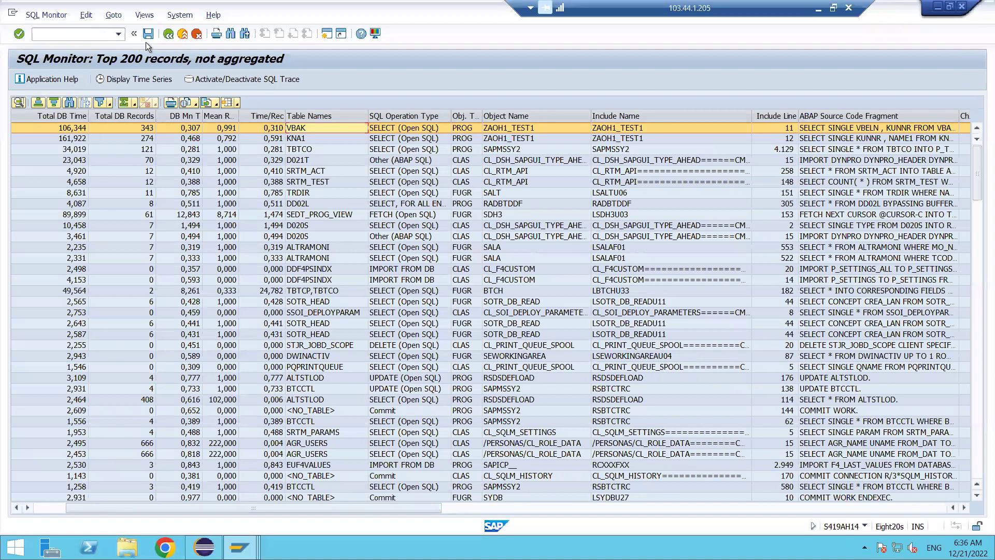
left_click(168, 34)
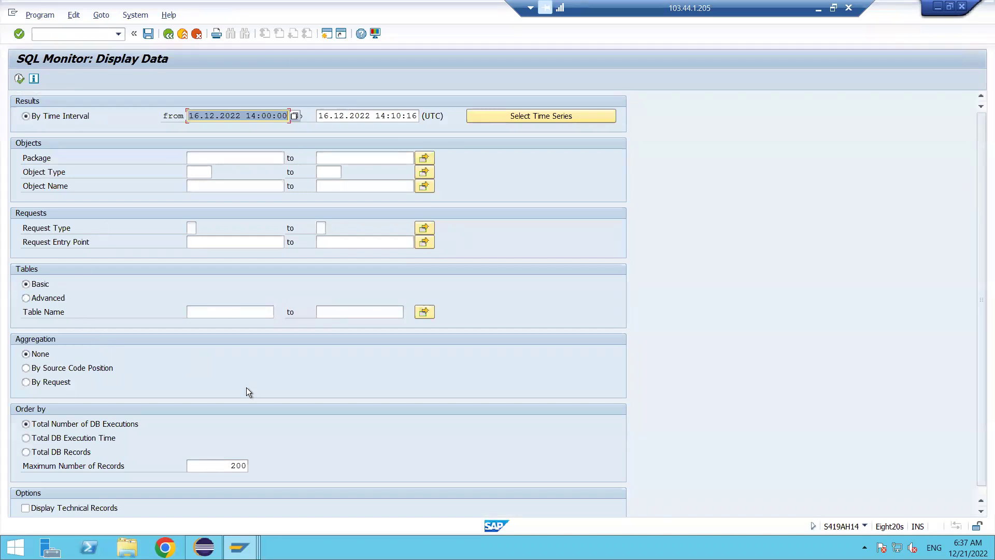
left_click(169, 33)
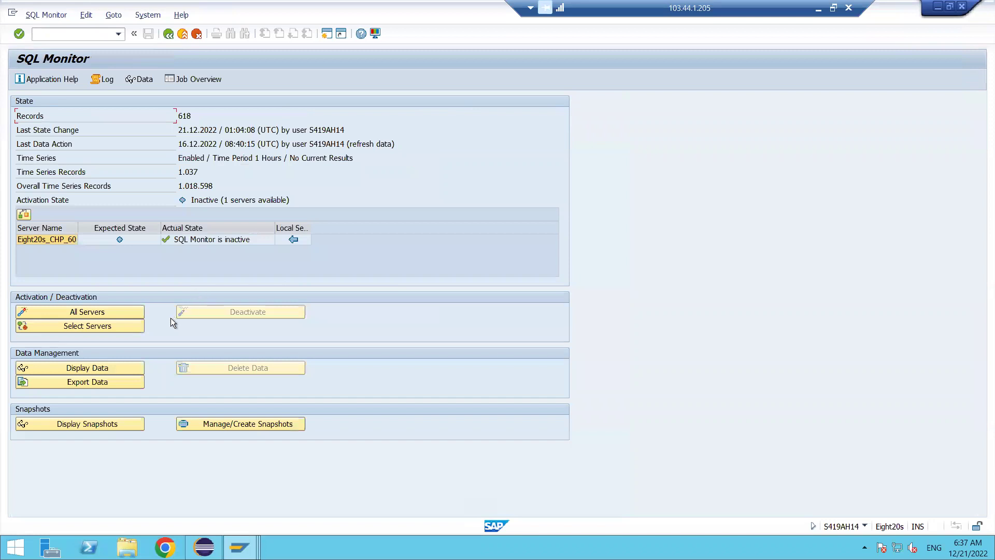
Export the SQL Monitor data to the Desktop as ZIP file SQLM_Data_CHP_20221221_063724 and allow the file creation.
left_click(91, 380)
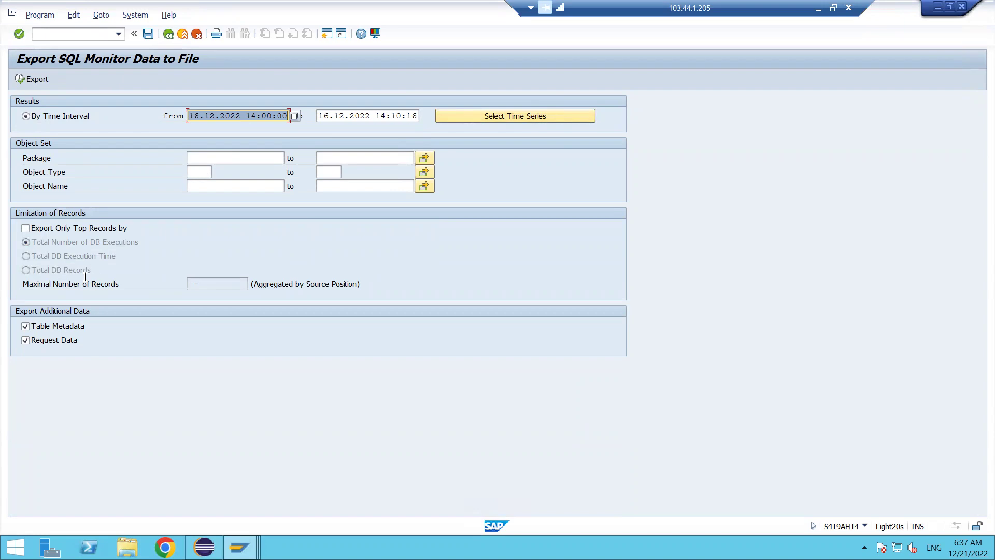
left_click(24, 80)
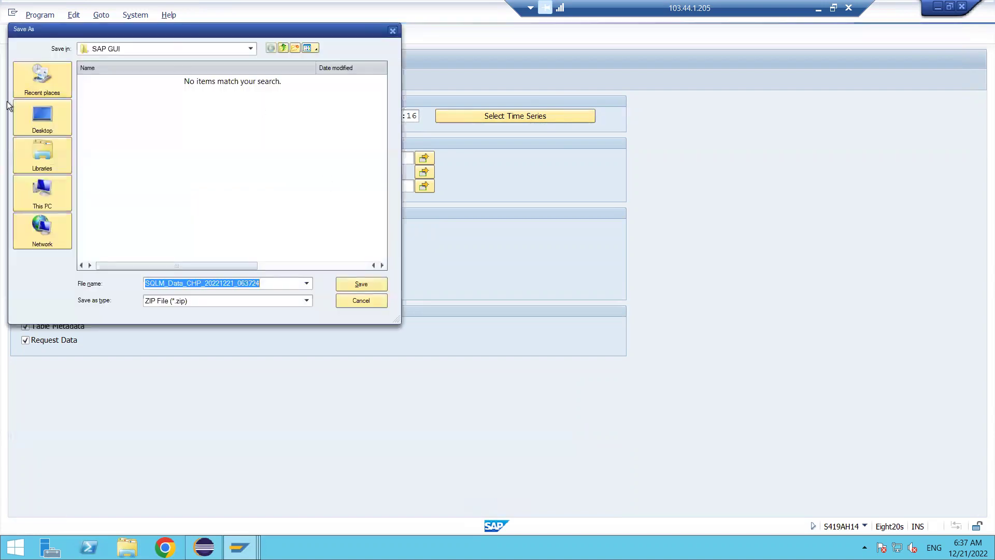
left_click(48, 105)
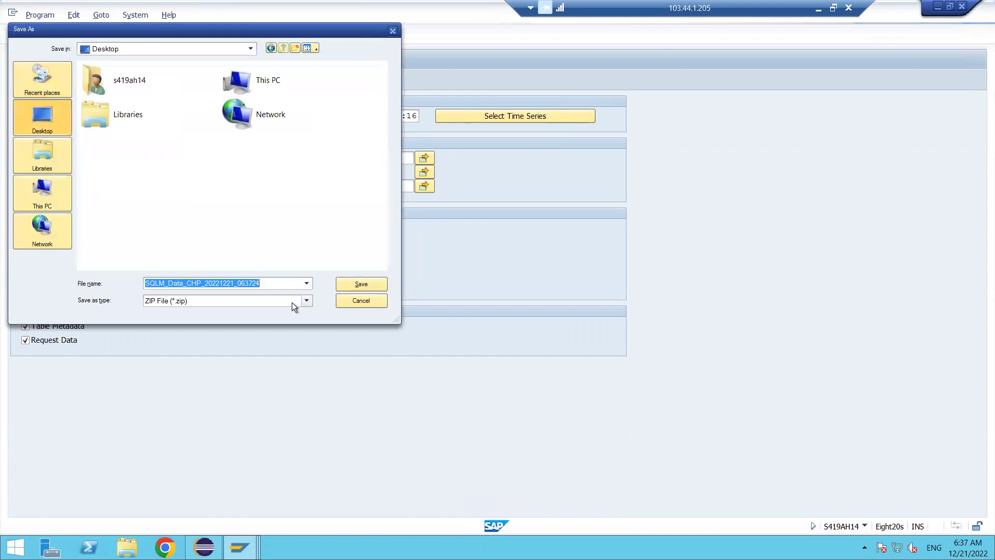
left_click(347, 285)
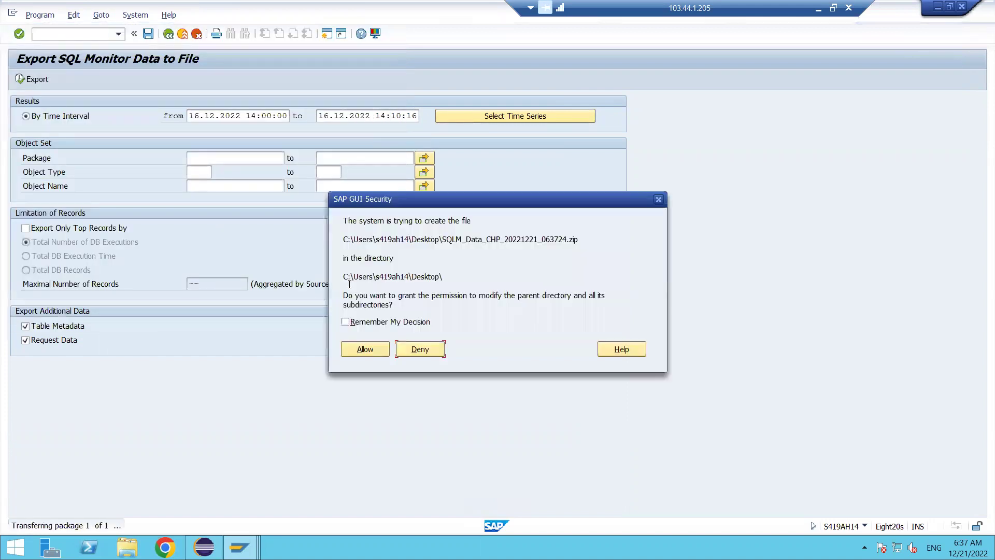
left_click(365, 349)
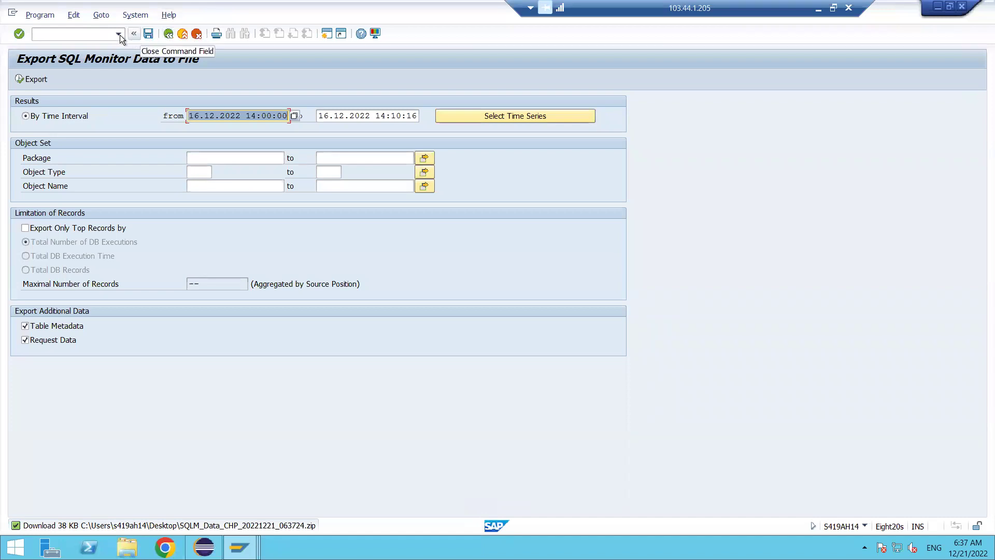
Open the SQL Performance Tuning Worklist transaction in a new session.
left_click(103, 34)
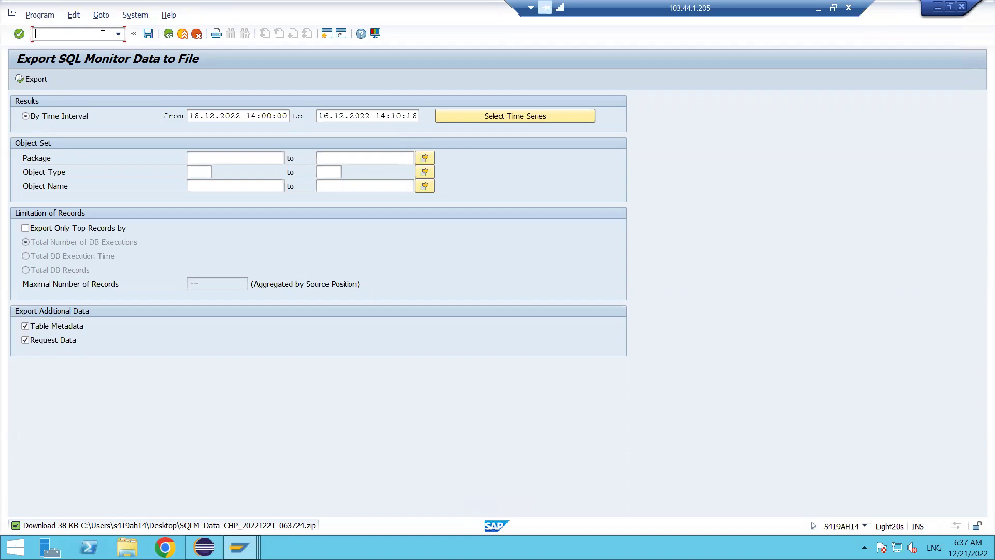
type("/o")
type("sqlm")
key("Return")
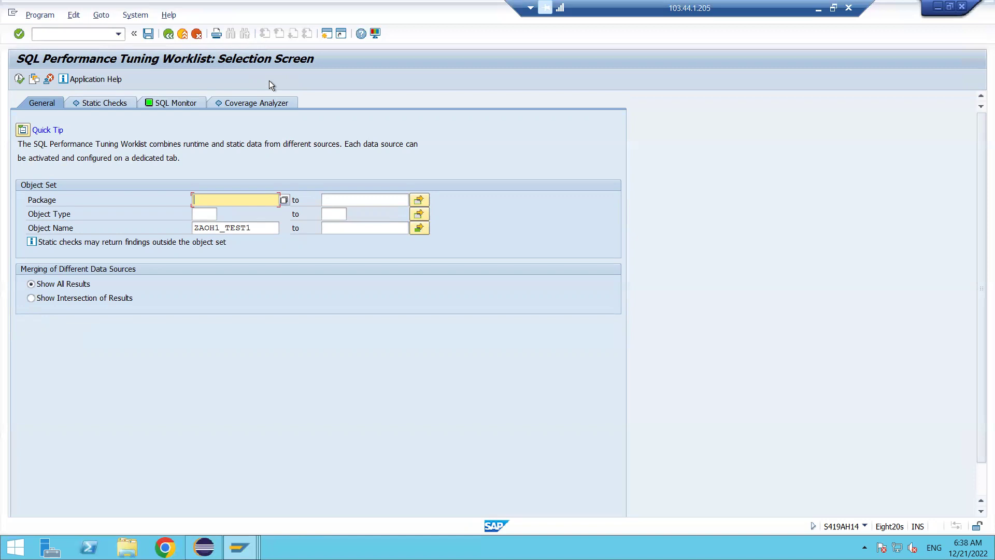
In the worklist's SQL Monitor snapshot management, choose the Desktop file SQLM_Data_CHP_20221221_063724 as the File Import source, and go back.
left_click(191, 103)
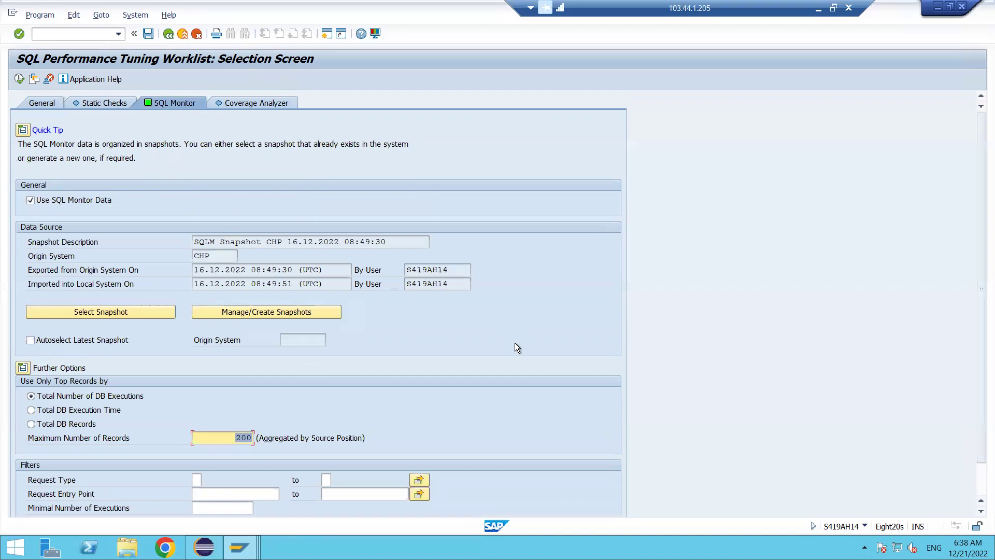
left_click(262, 312)
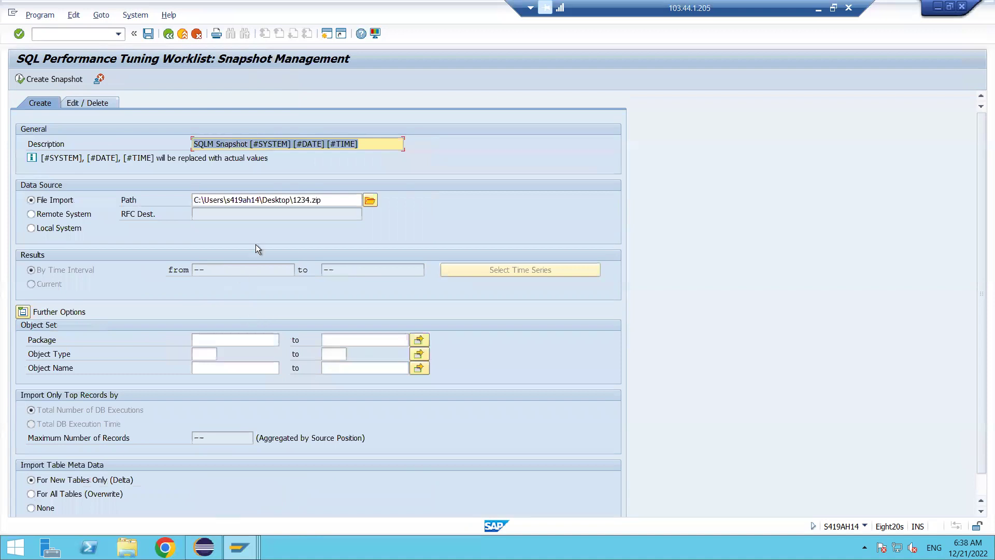
left_click(370, 202)
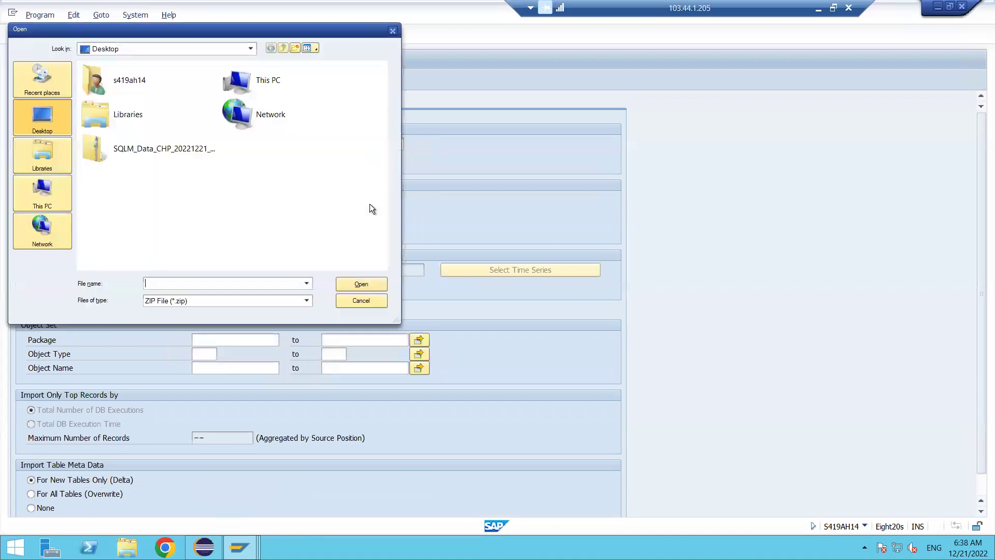
double_click(129, 154)
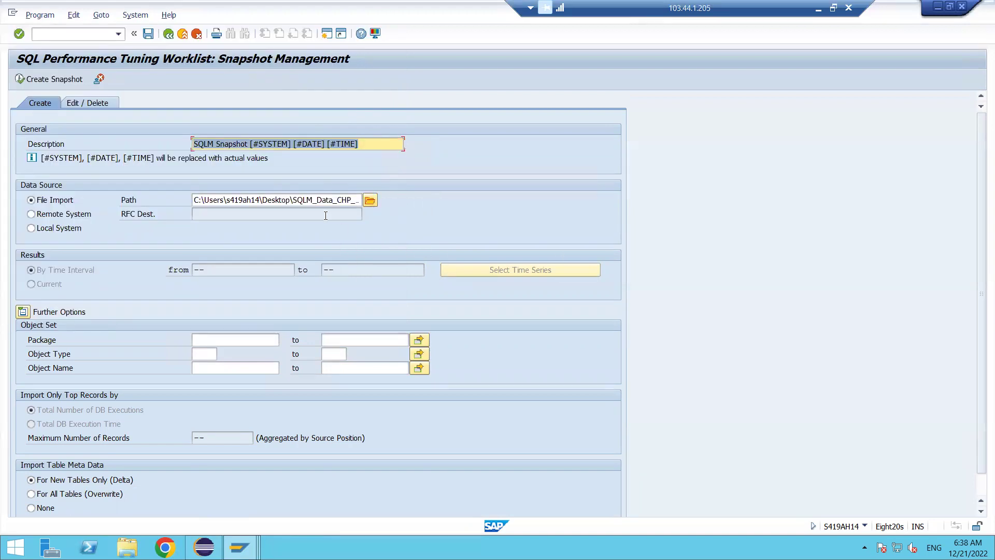
left_click(371, 201)
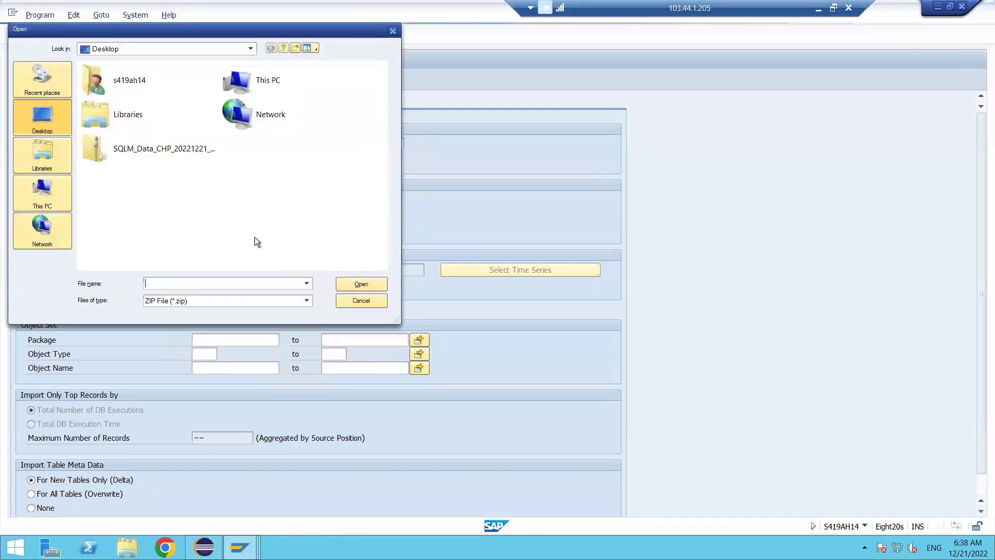
left_click(198, 159)
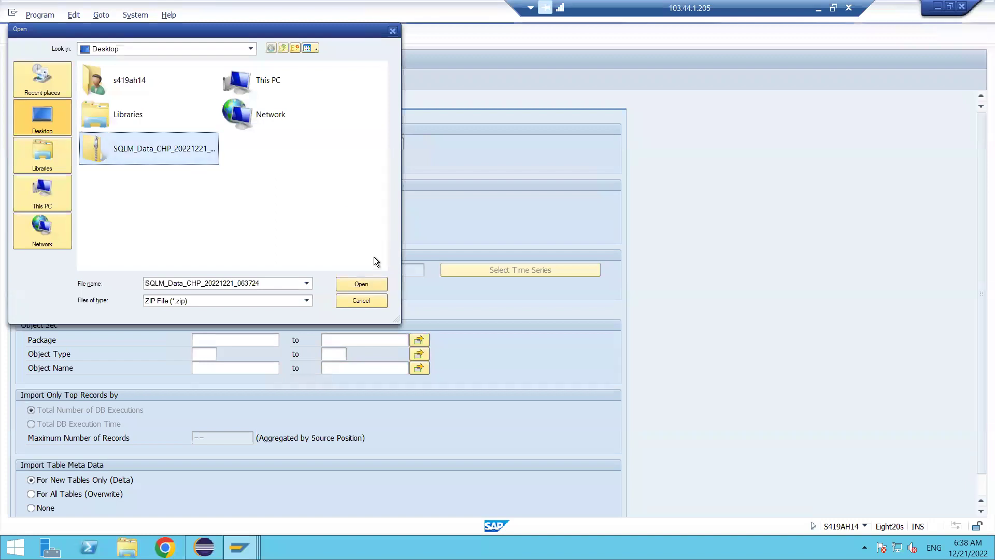
left_click(361, 284)
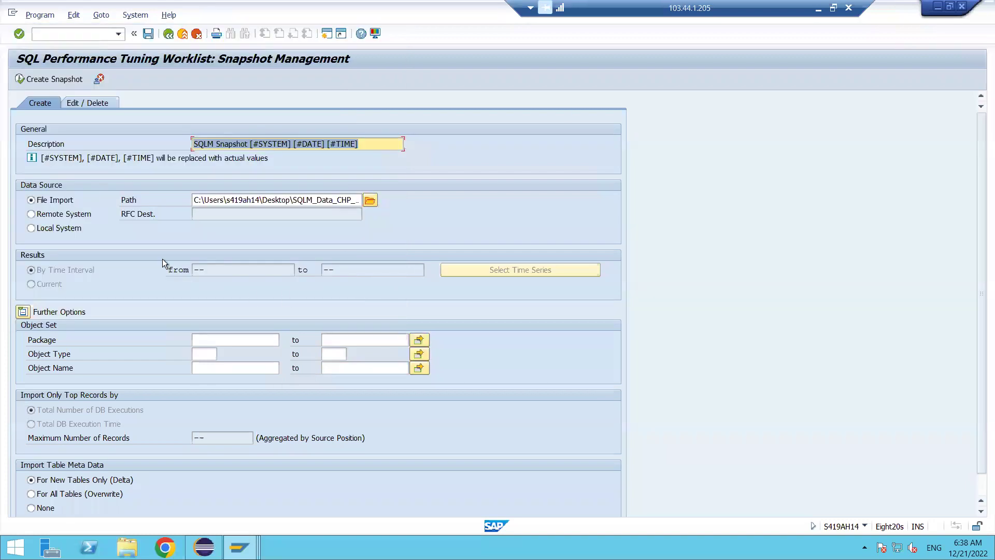
left_click(168, 34)
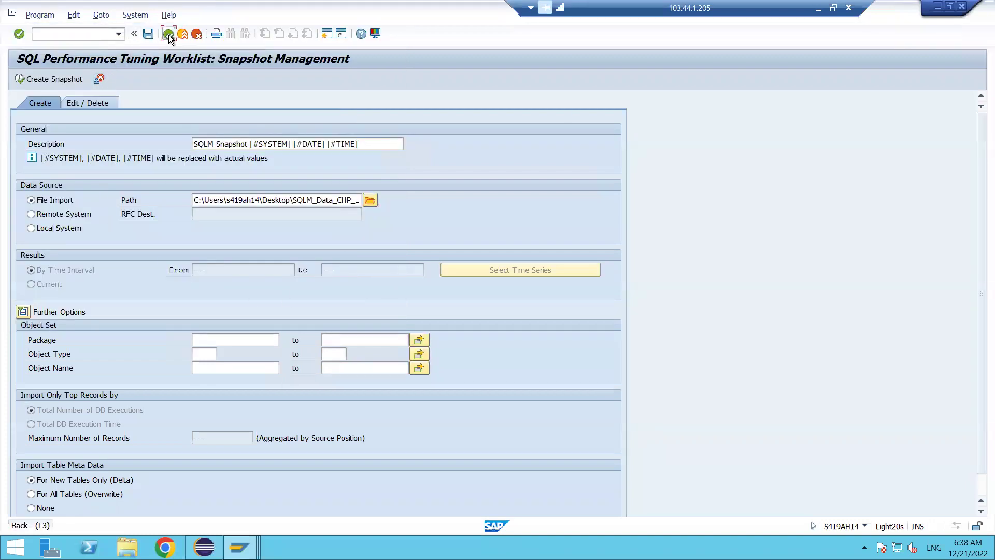
Run the SQL Performance Tuning Worklist and display the SQL Monitor details of the ZAOH1_TEST1 finding on table VBAK.
left_click(18, 79)
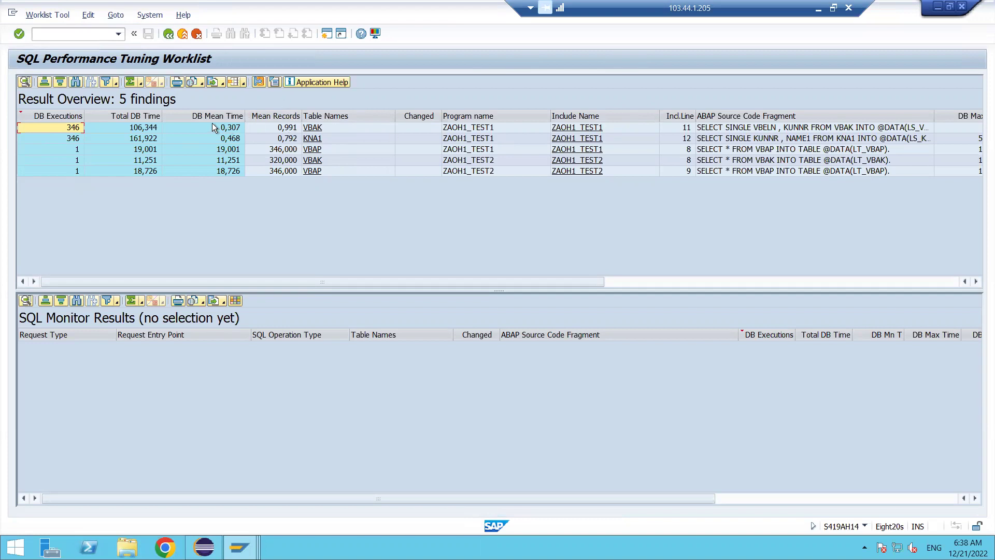
left_click(131, 129)
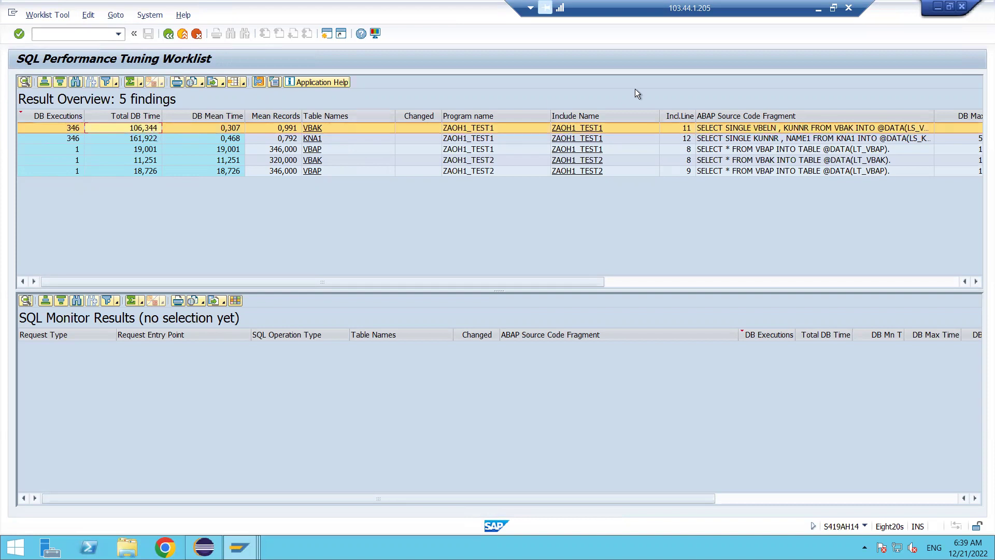
double_click(760, 133)
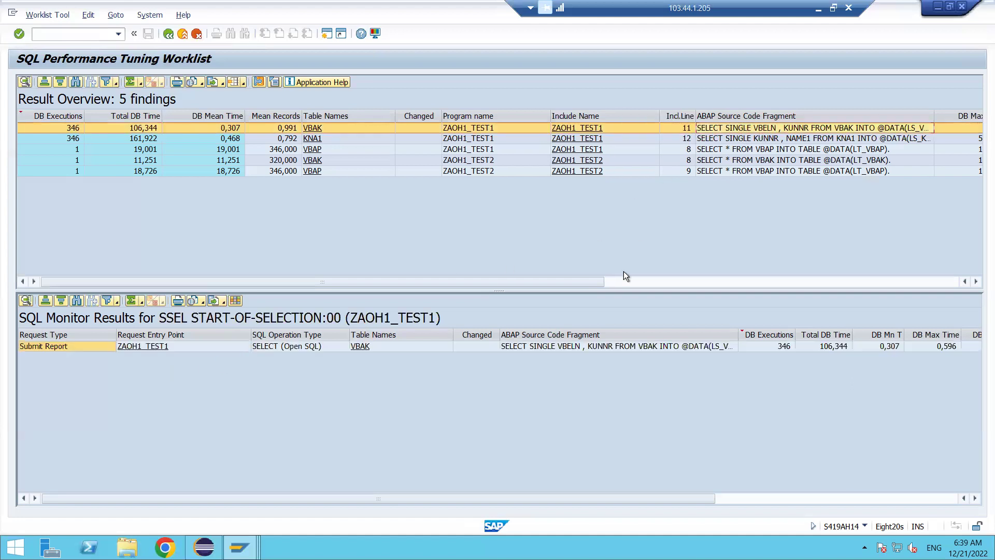
left_click(563, 347)
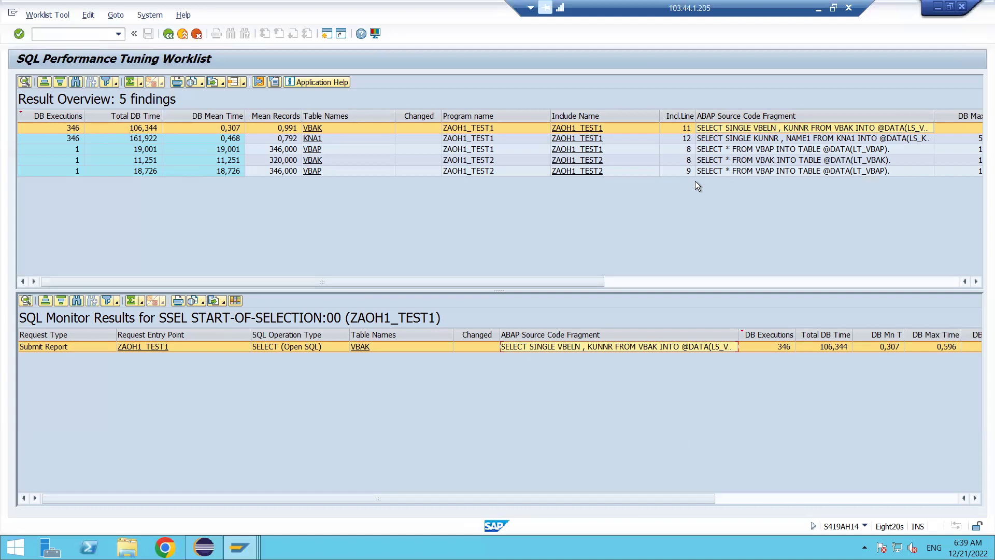
Display the SQL Monitor details of the KNA1 finding, check its total database time, and minimize the remote desktop session.
left_click(675, 137)
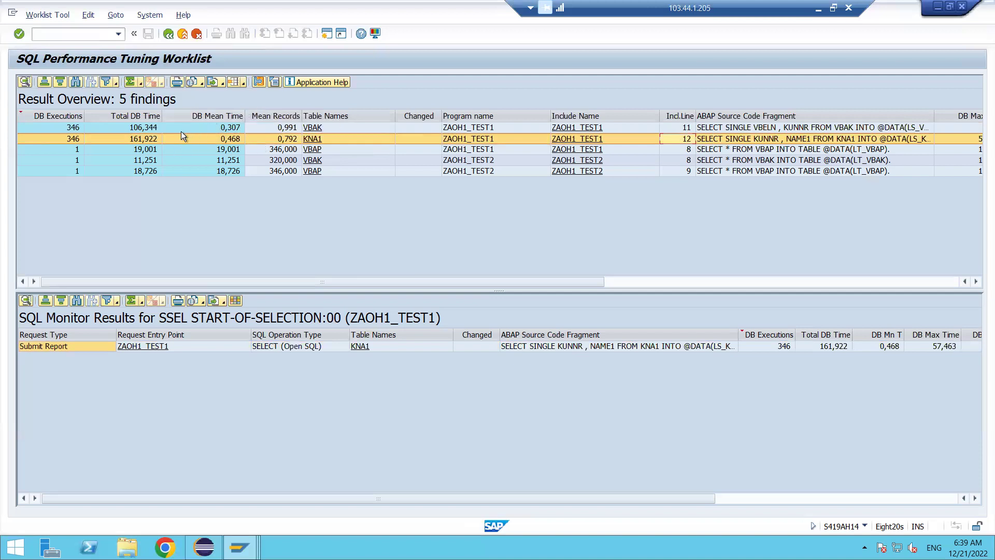
left_click(122, 140)
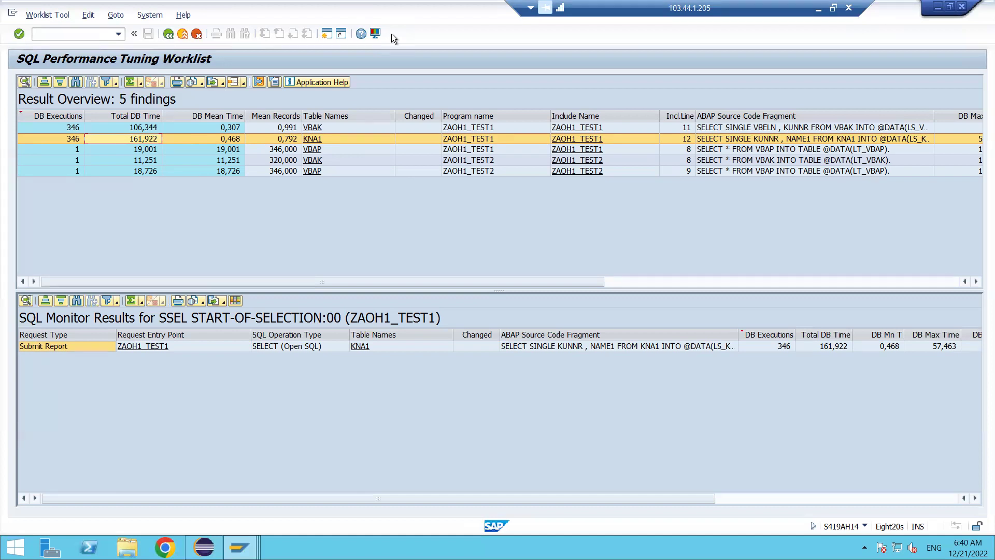
left_click(818, 12)
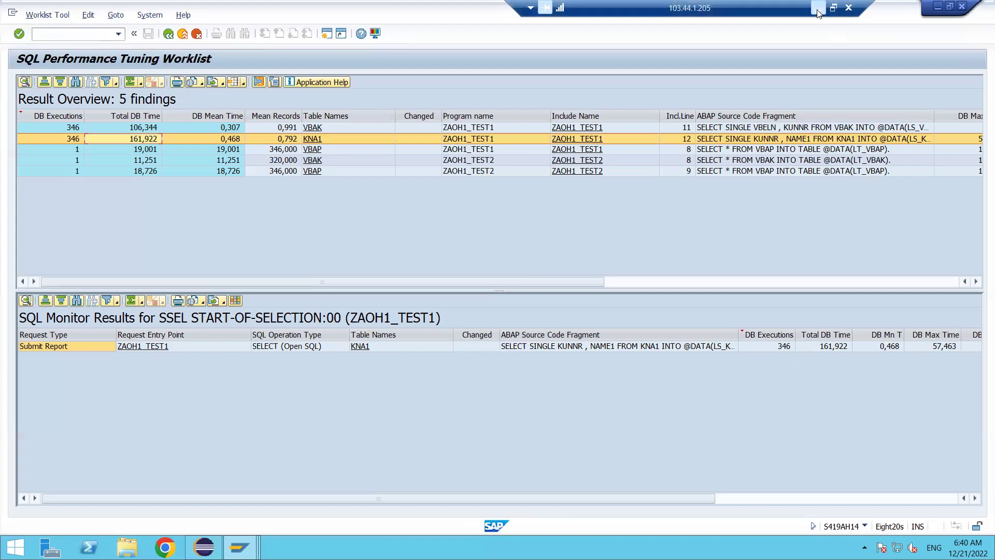